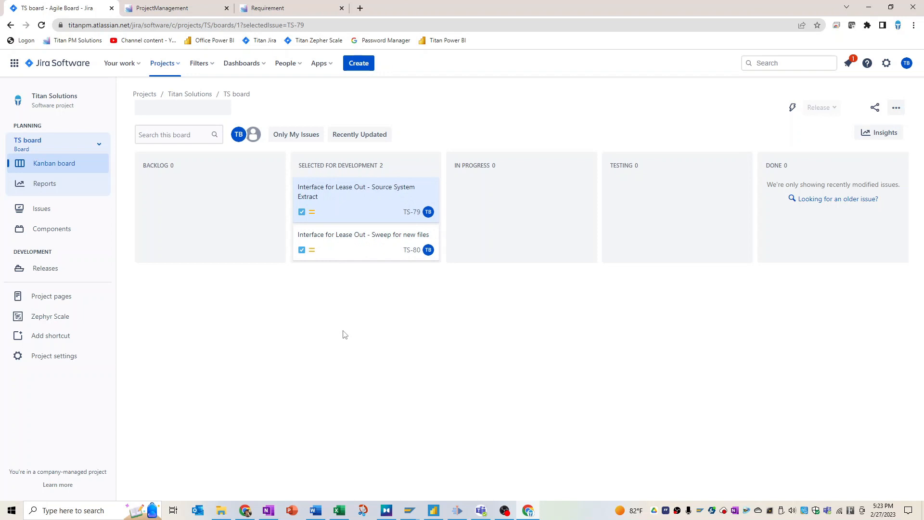
Step: Review the Titan field values in the details of the issue "Interface for Lease Out - Source System Extract"
click(356, 208)
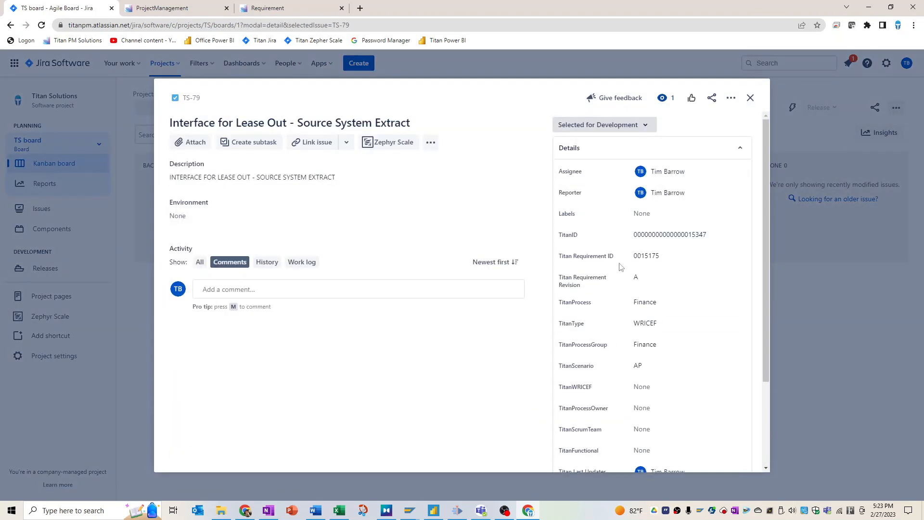
scroll(621, 263, down, 1)
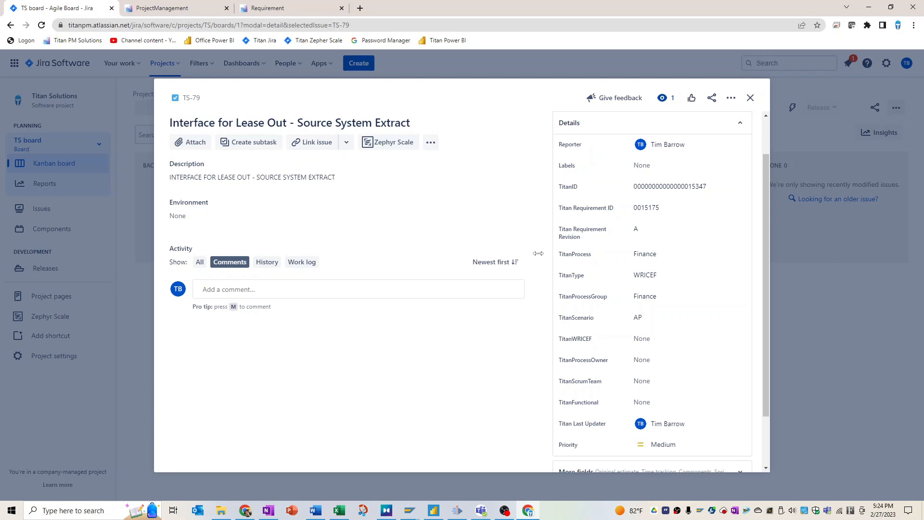
click(750, 98)
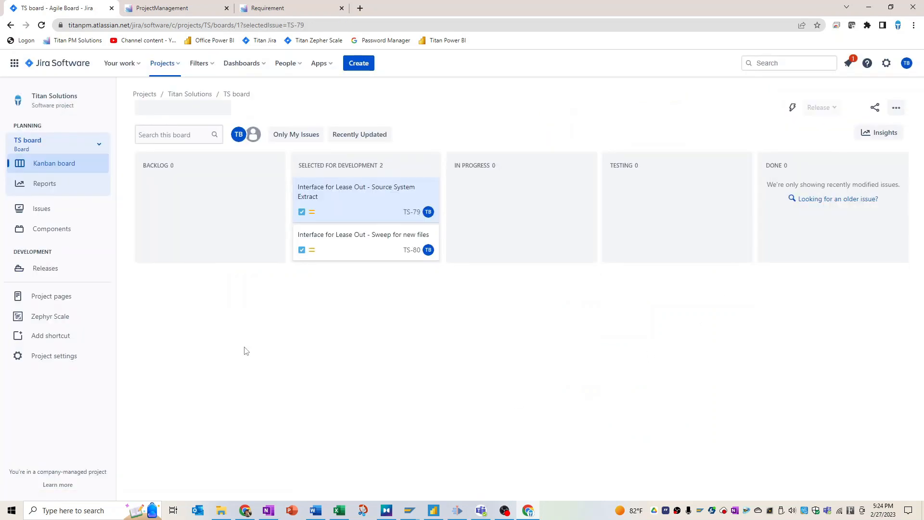
Step: Switch to the SAP Requirement page and review the requirement details, its revision and the tasks for Revision A
click(269, 7)
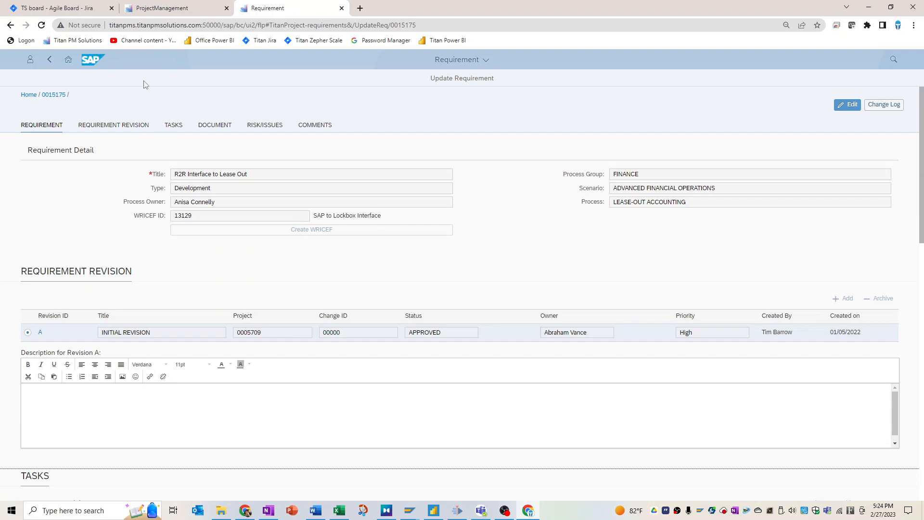
scroll(222, 355, down, 3)
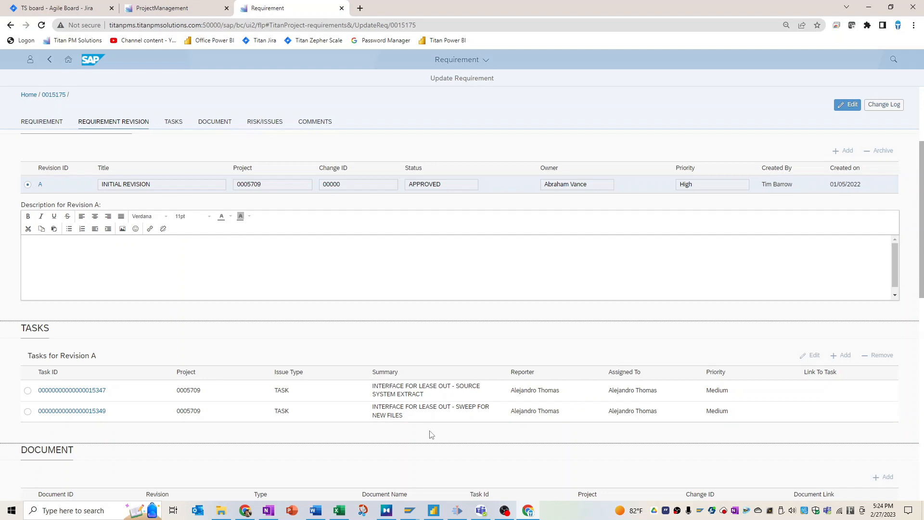
scroll(432, 435, up, 3)
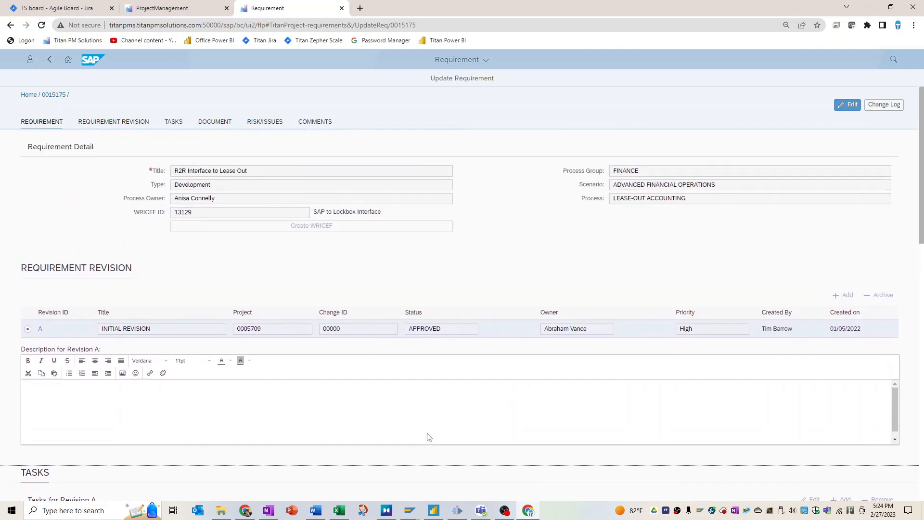
click(257, 173)
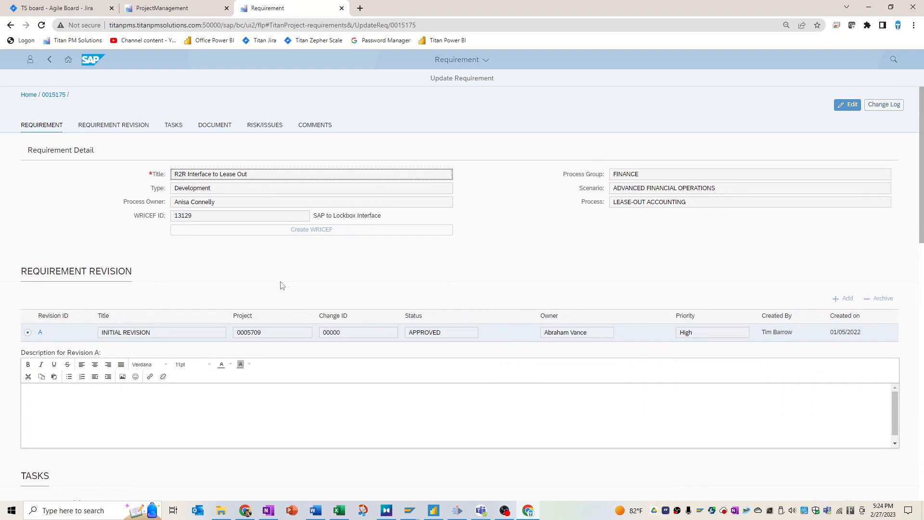
scroll(282, 286, down, 1)
scroll(280, 281, down, 3)
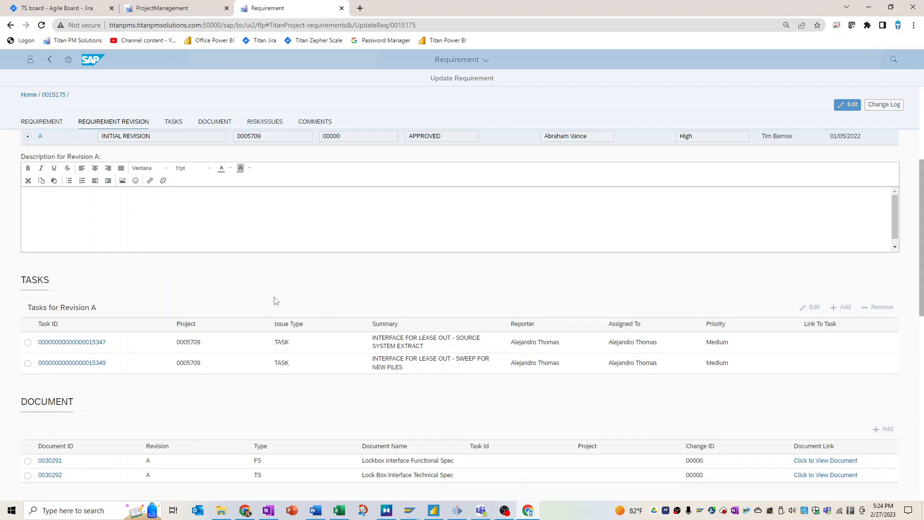
Step: Return to the Jira board and start a new Task issue with the summary "Interface for Lease Out - SAP import"
click(71, 6)
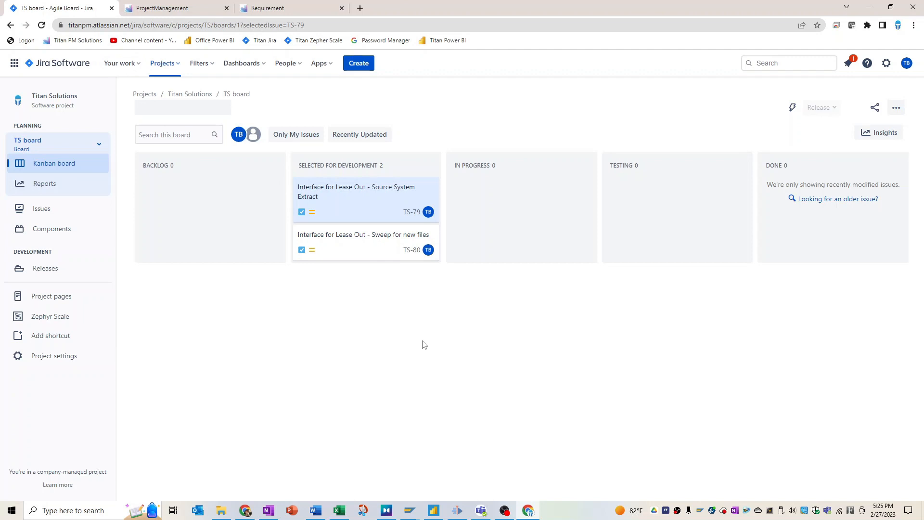
click(359, 63)
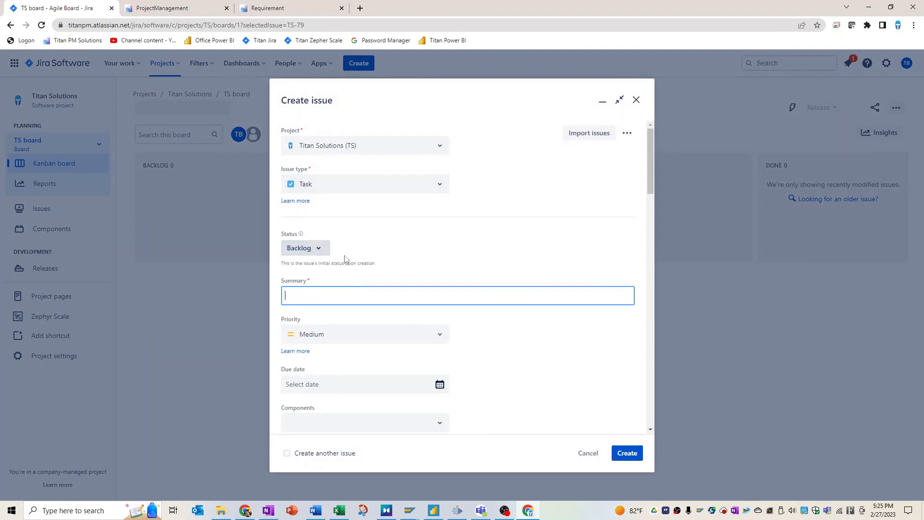
click(337, 298)
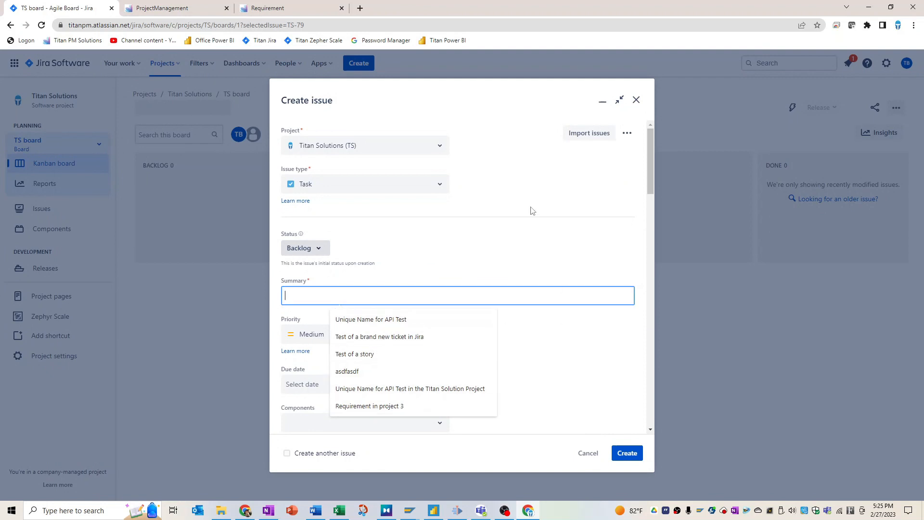
text(In)
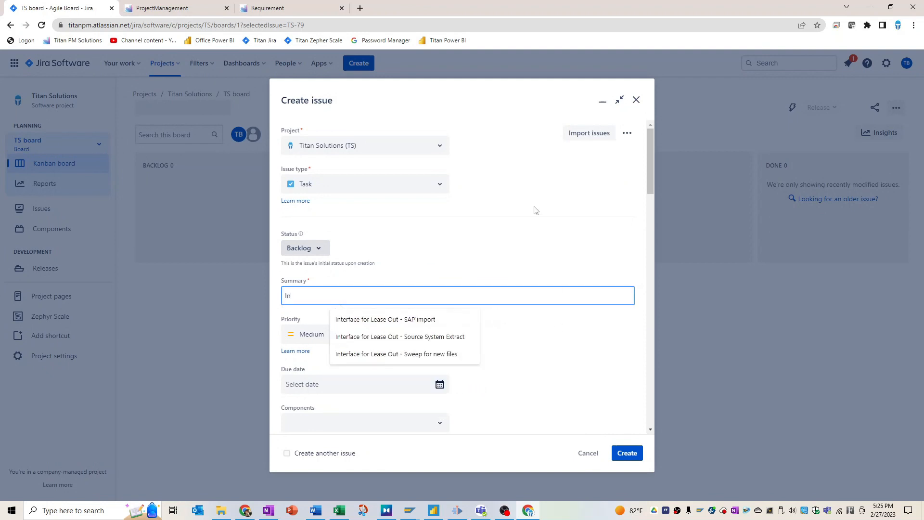
click(399, 319)
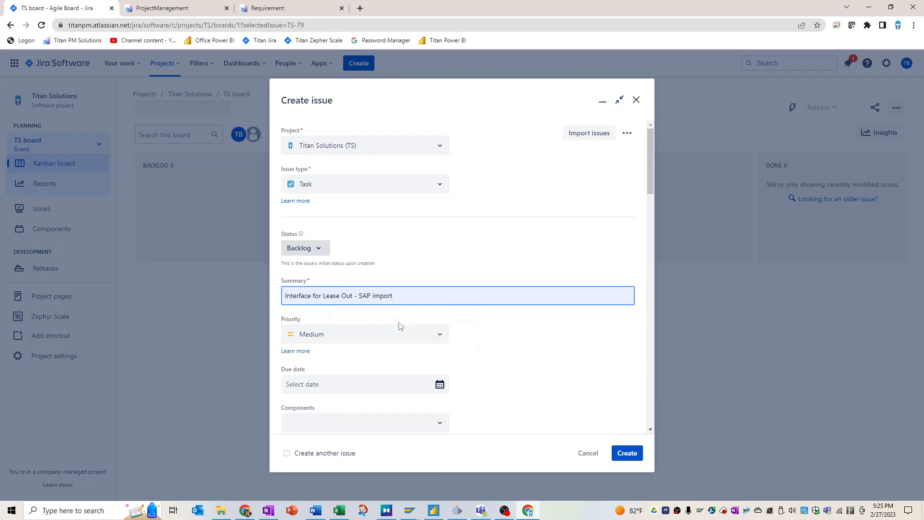
Step: Fill the new issue's description with the summary text "Interface for Lease Out - SAP import"
scroll(472, 357, down, 2)
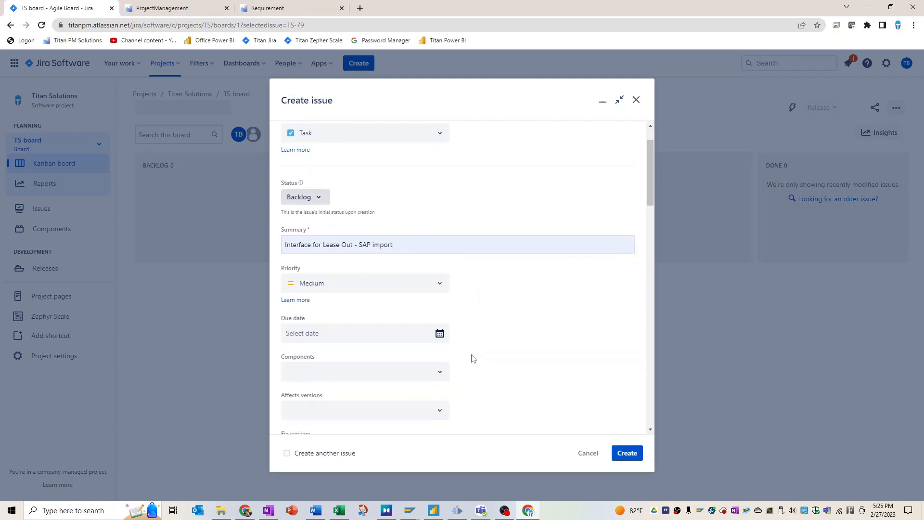
scroll(479, 325, down, 2)
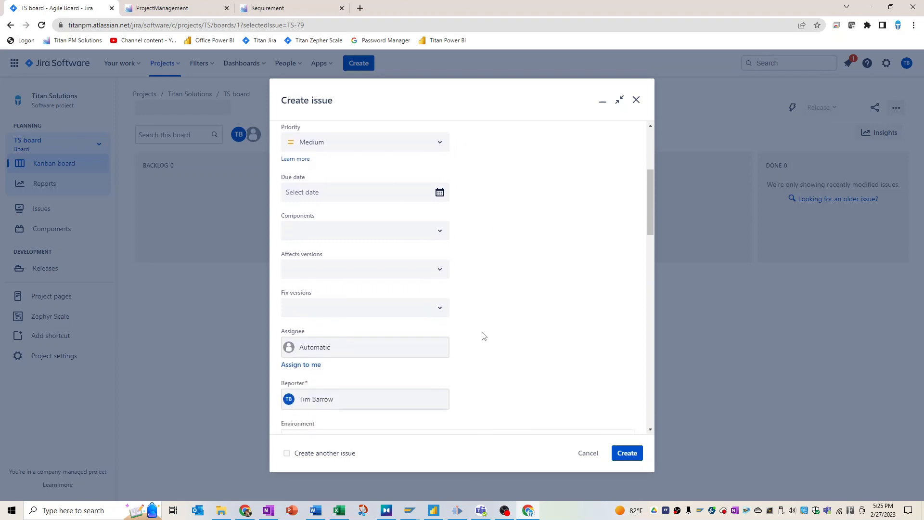
scroll(484, 335, down, 2)
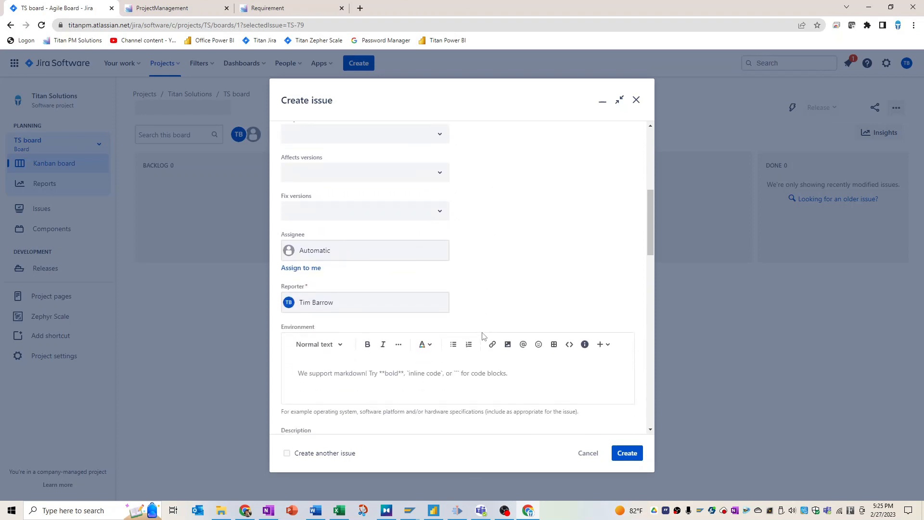
scroll(484, 336, up, 6)
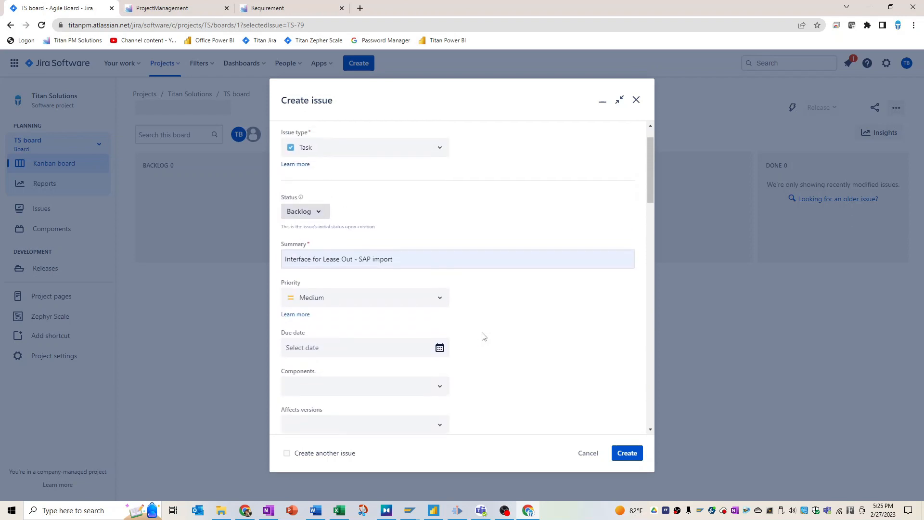
scroll(484, 335, down, 5)
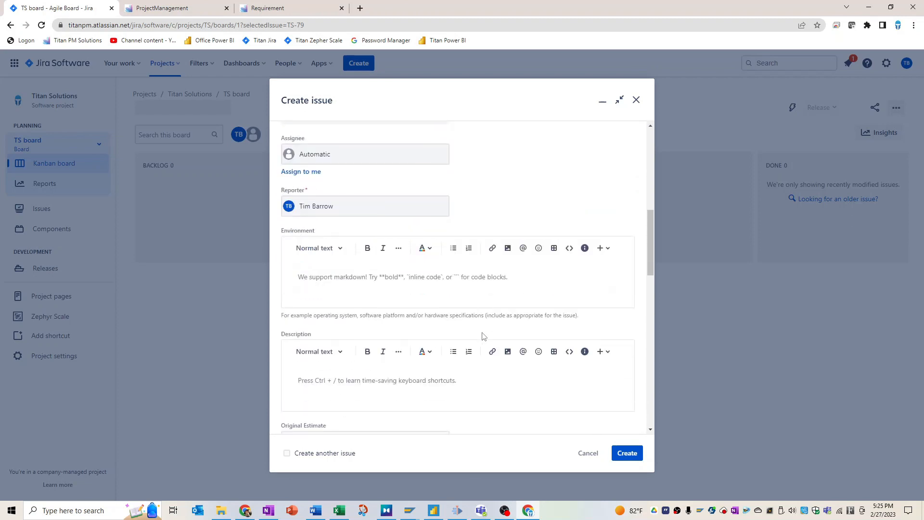
click(440, 381)
text(Interface )
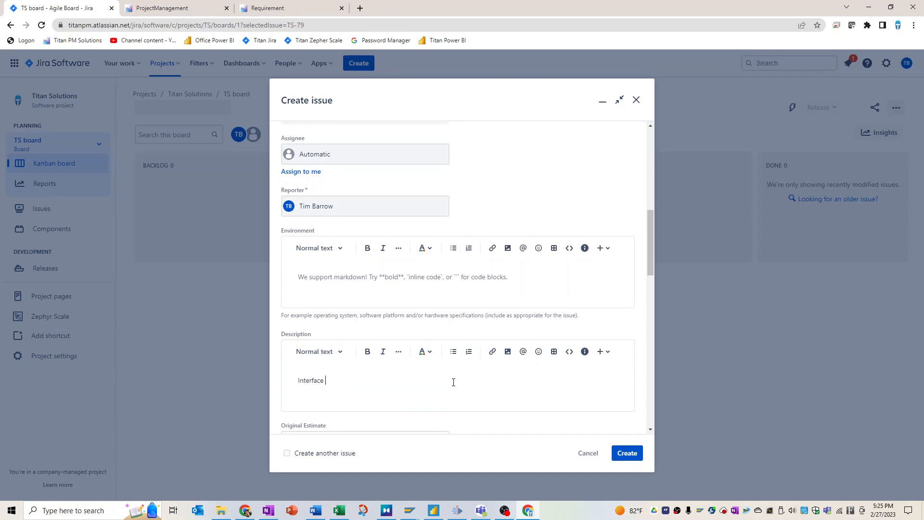
text(for)
scroll(453, 381, up, 8)
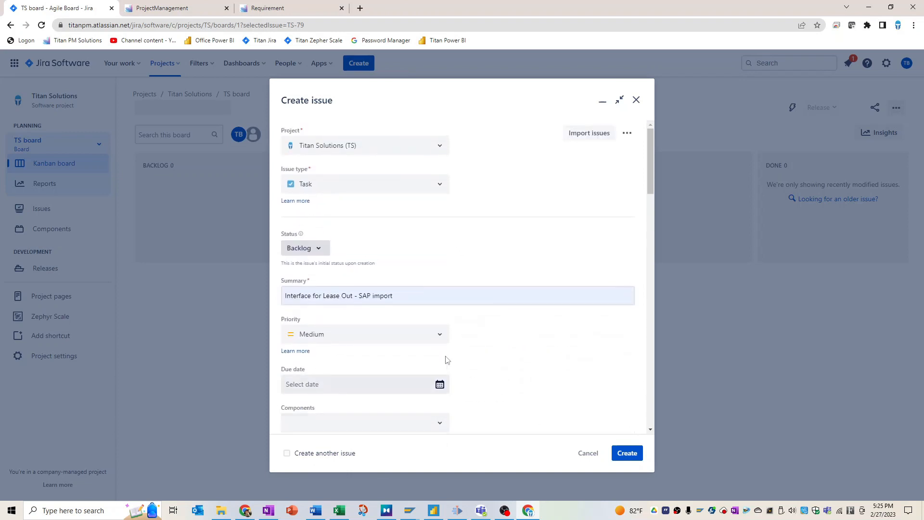
triple_click(402, 299)
key(ctrl+c)
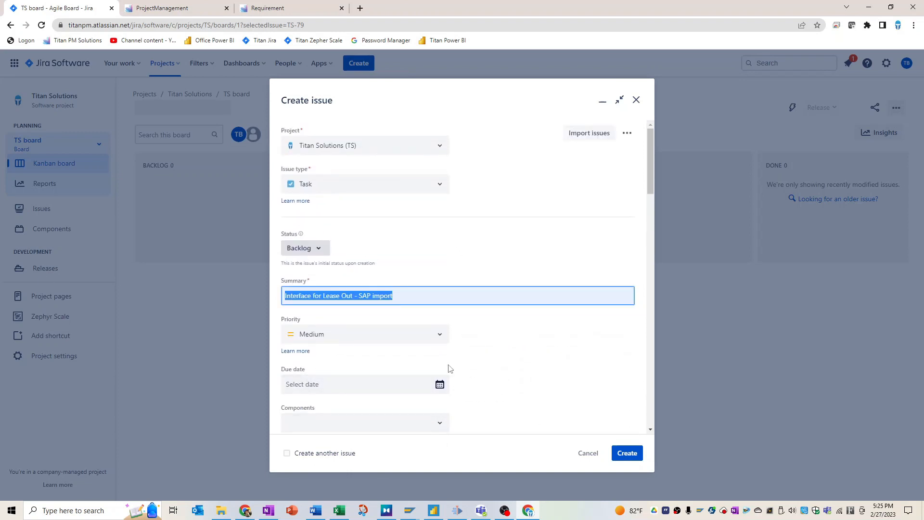
scroll(449, 369, down, 8)
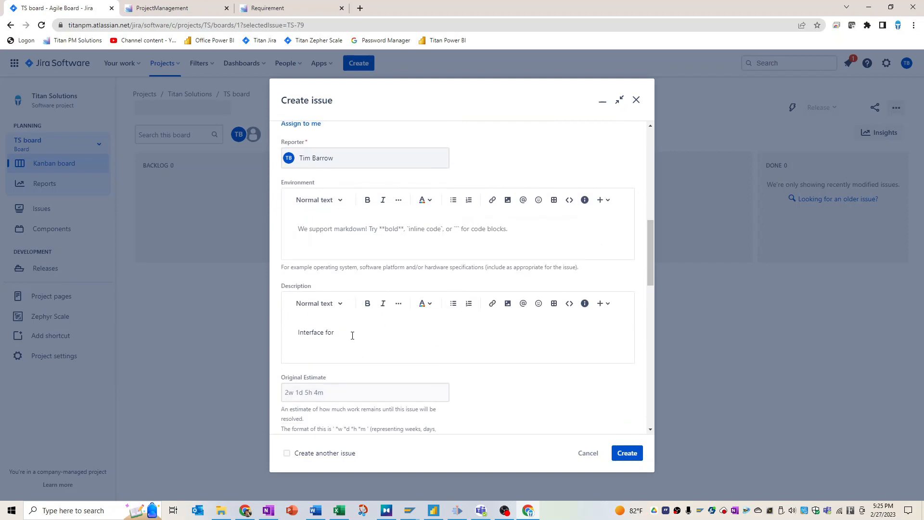
triple_click(285, 327)
key(ctrl+v)
Step: Copy 0005709 from the SAP ProjectManagement page into the issue's Titan Requirement ID and set Titan Requirement Revision to A
scroll(481, 393, down, 3)
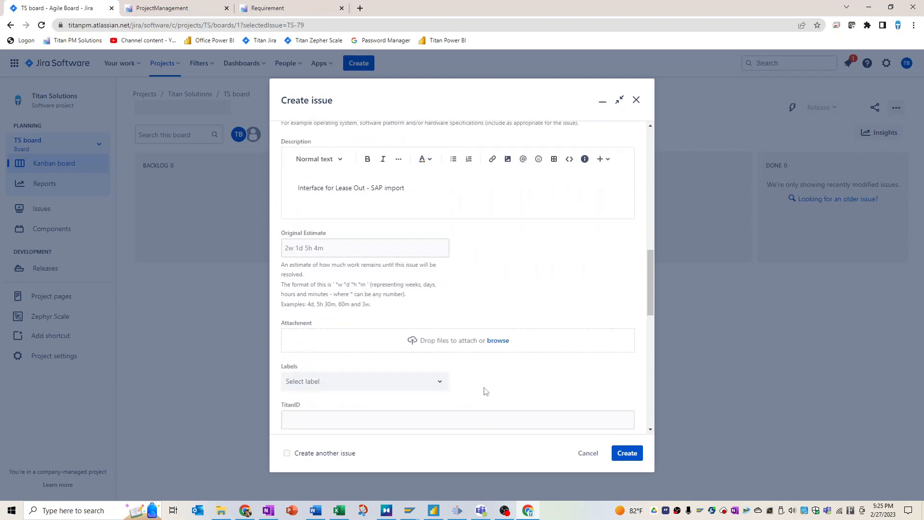
scroll(484, 389, down, 2)
scroll(482, 387, down, 1)
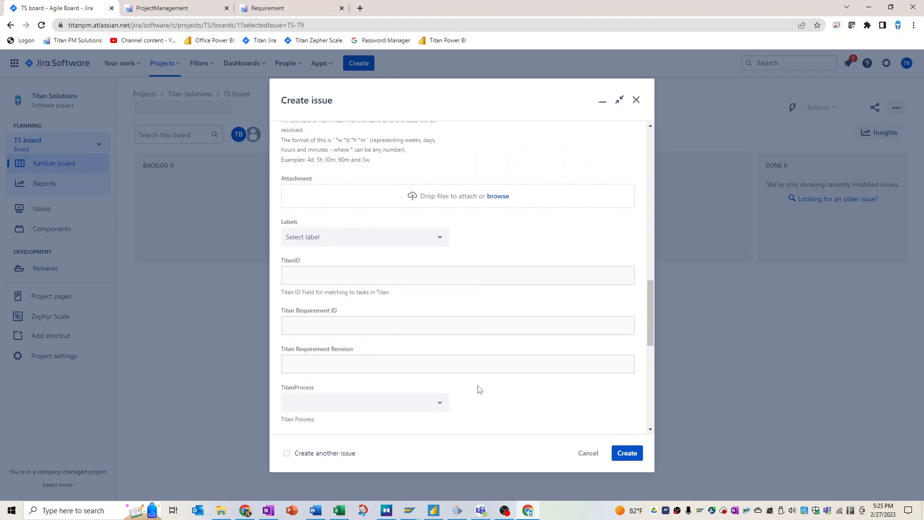
click(179, 9)
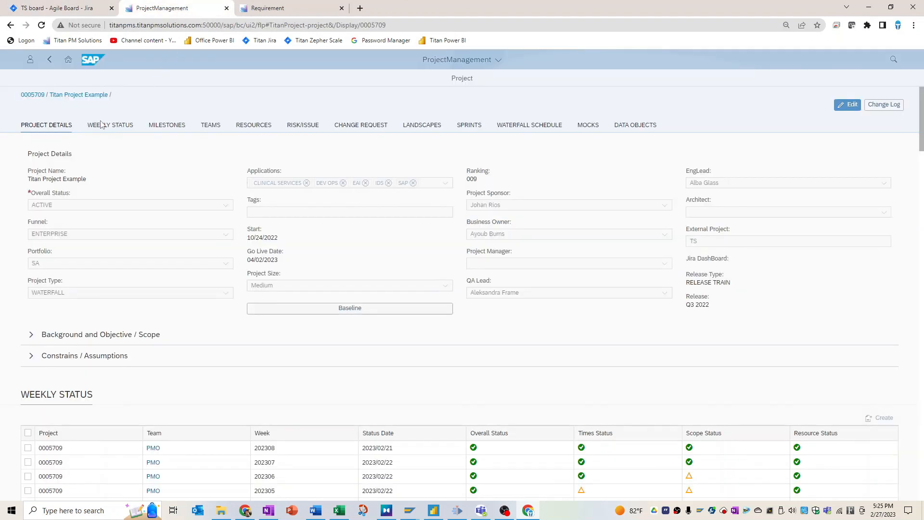
double_click(37, 95)
key(ctrl+c)
click(72, 6)
click(324, 322)
key(ctrl+v)
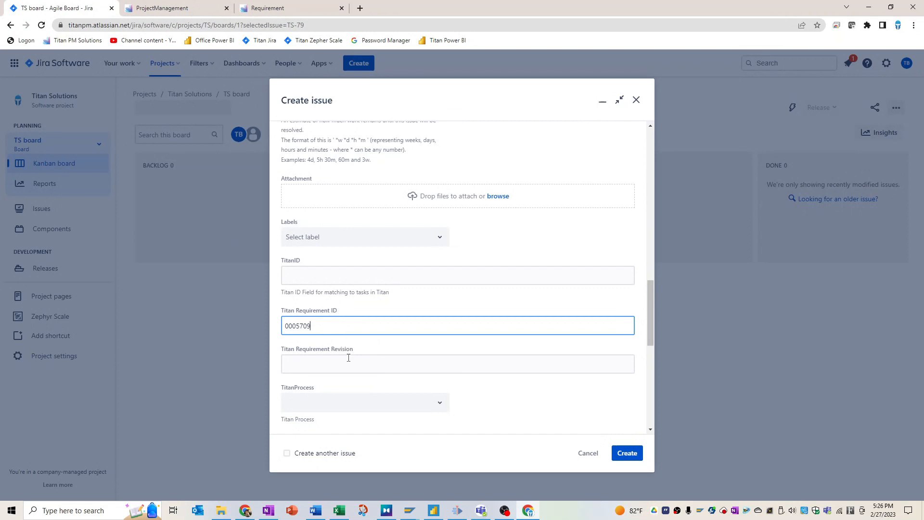
click(348, 359)
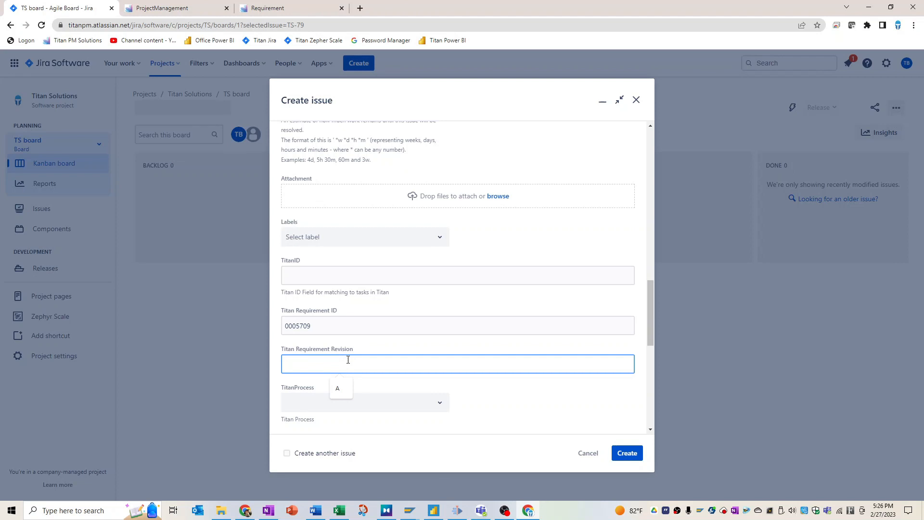
text(A)
Step: Switch to the SAP Requirement page and check the requirement's revision ID
click(169, 3)
click(249, 12)
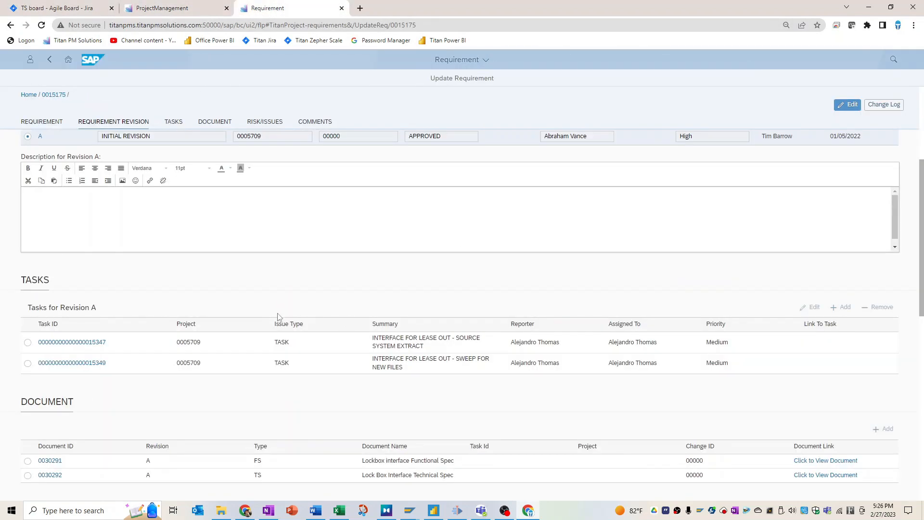
scroll(279, 319, up, 1)
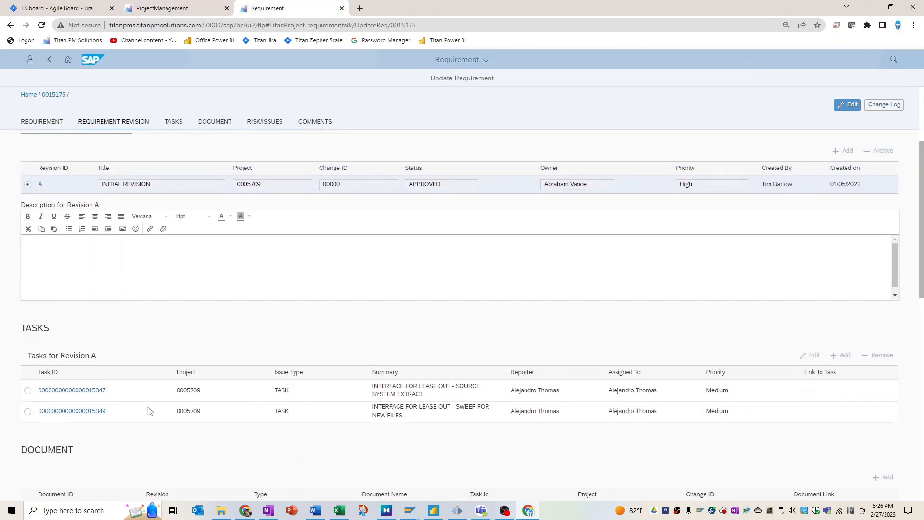
scroll(144, 391, up, 3)
right_click(144, 386)
click(83, 249)
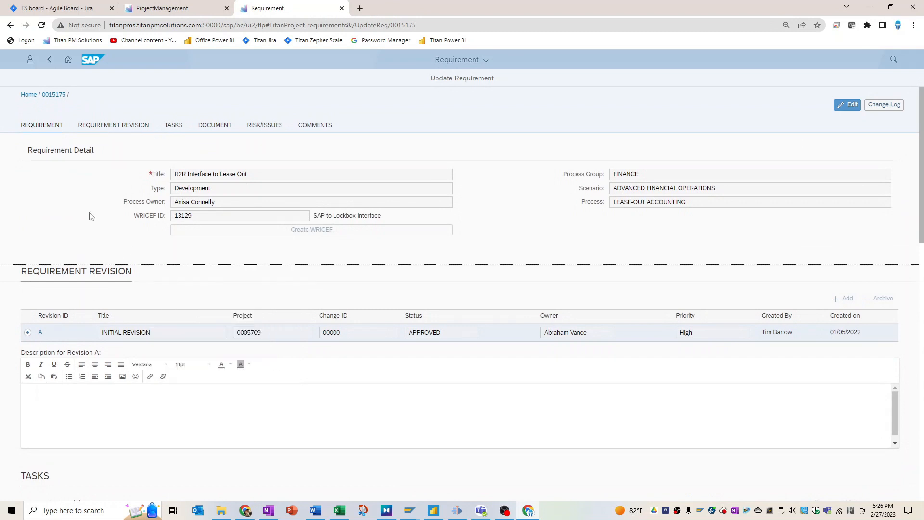
drag(82, 245, 60, 318)
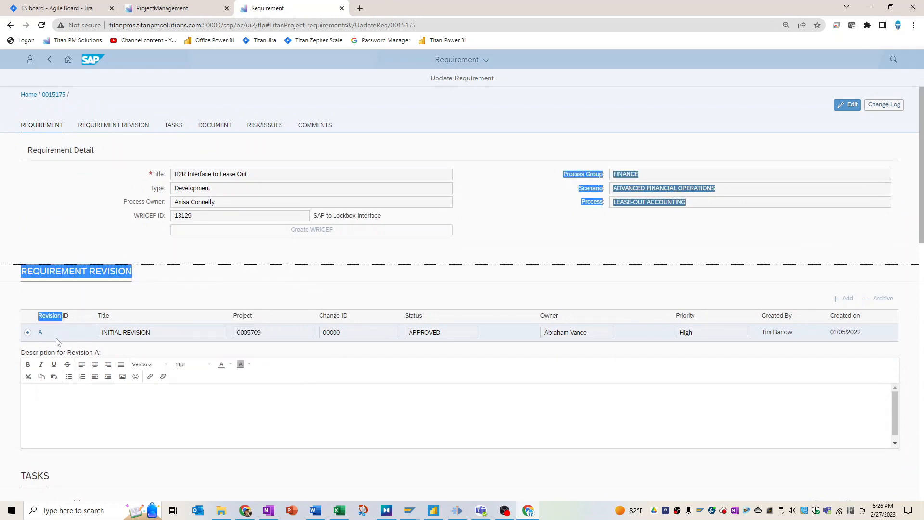
click(114, 291)
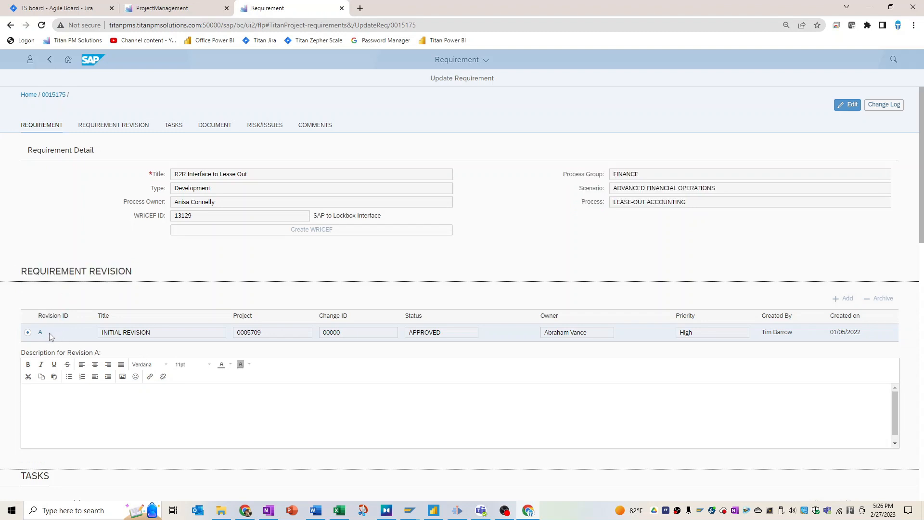
Step: Return to Jira, create the SAP import issue, and move its card from Backlog to Selected for Development
click(69, 5)
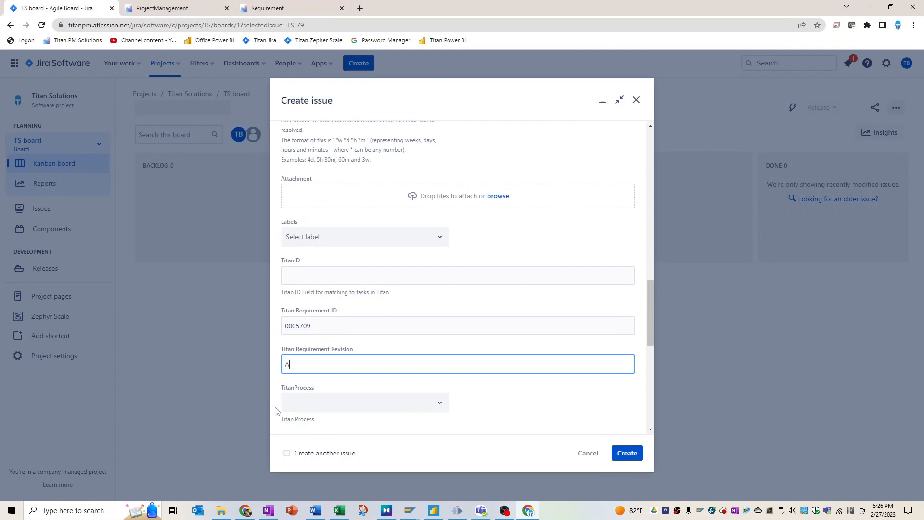
click(635, 458)
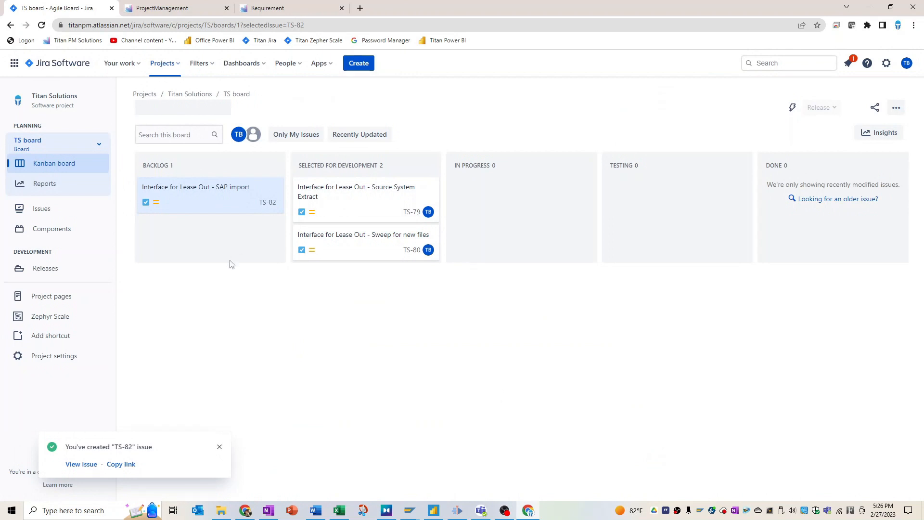
drag(192, 198, 326, 197)
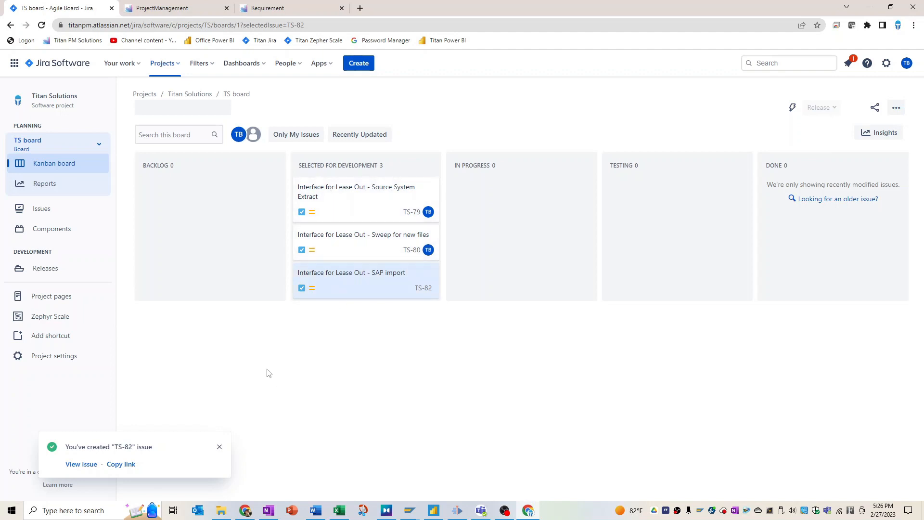
Step: Compare the External Project value on the SAP ProjectManagement page with the Titan Solutions project key in Jira's recent projects
click(145, 4)
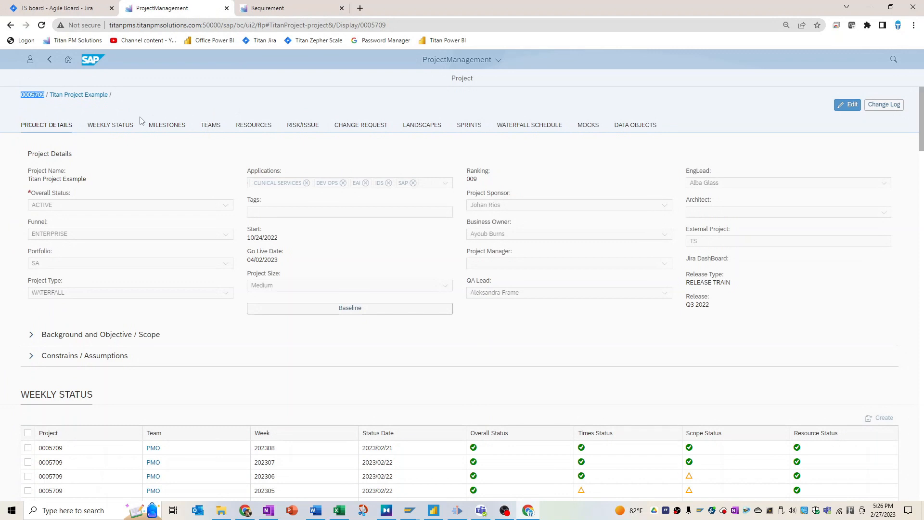
click(35, 110)
double_click(695, 243)
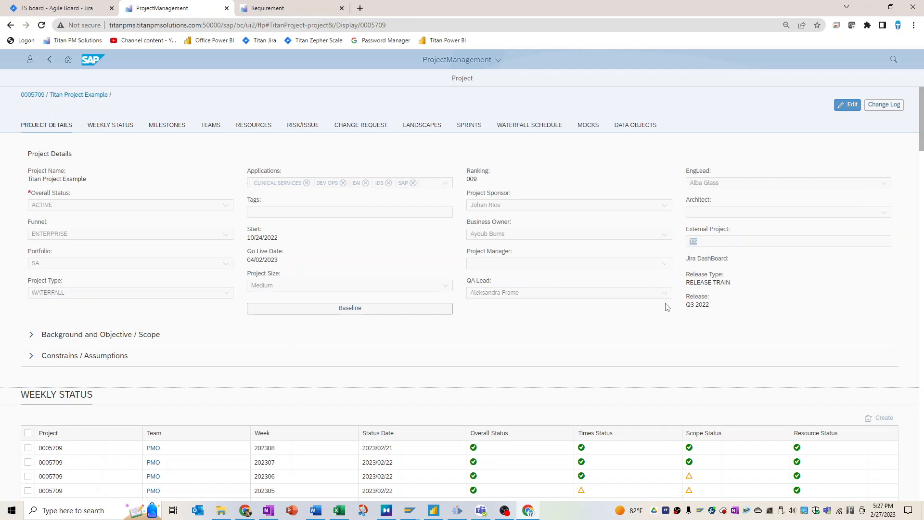
click(71, 5)
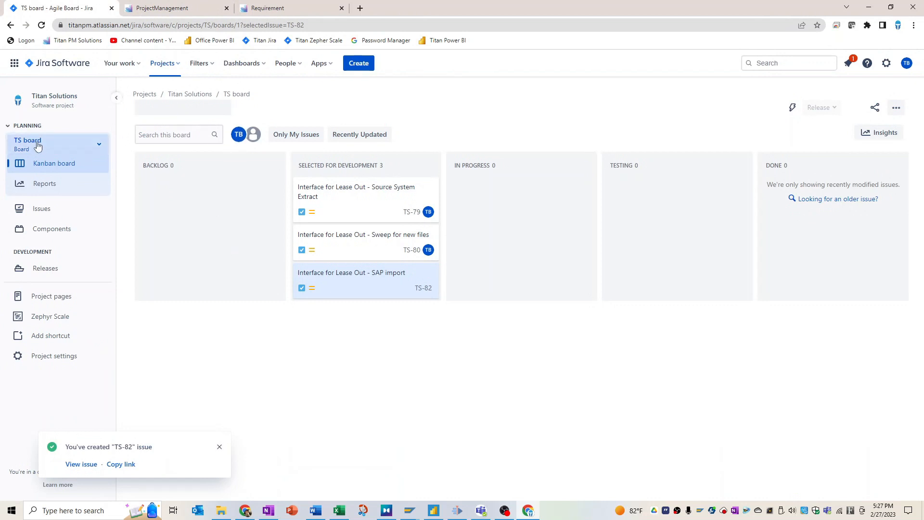
click(163, 63)
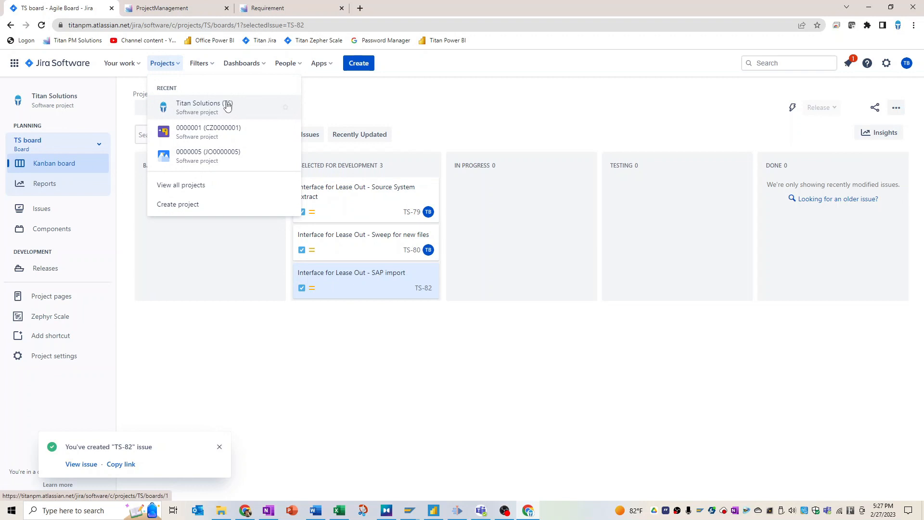
click(320, 345)
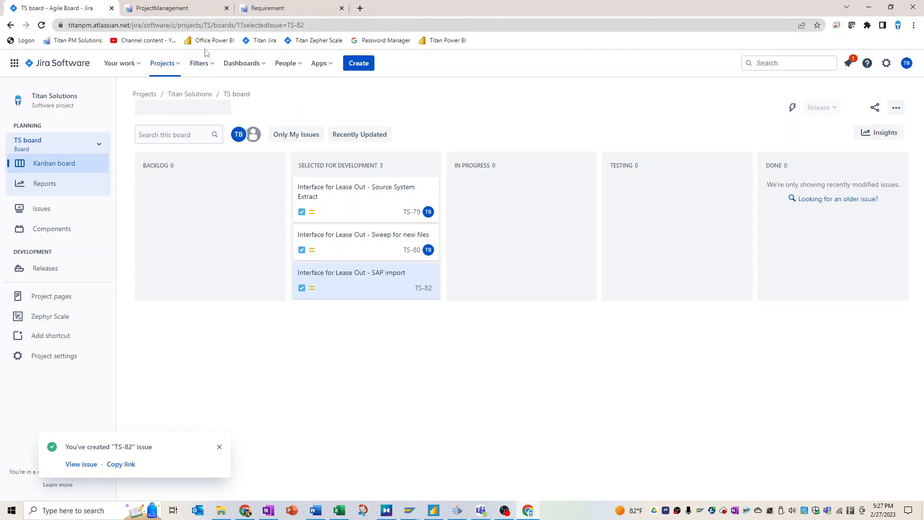
Step: Switch to the SAP Requirement page and examine the tasks listed for revision A
click(284, 7)
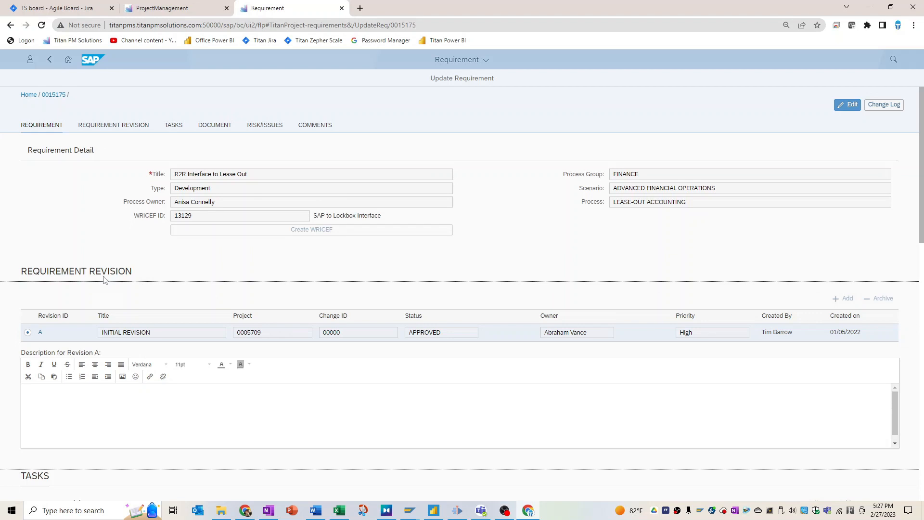
scroll(113, 308, down, 4)
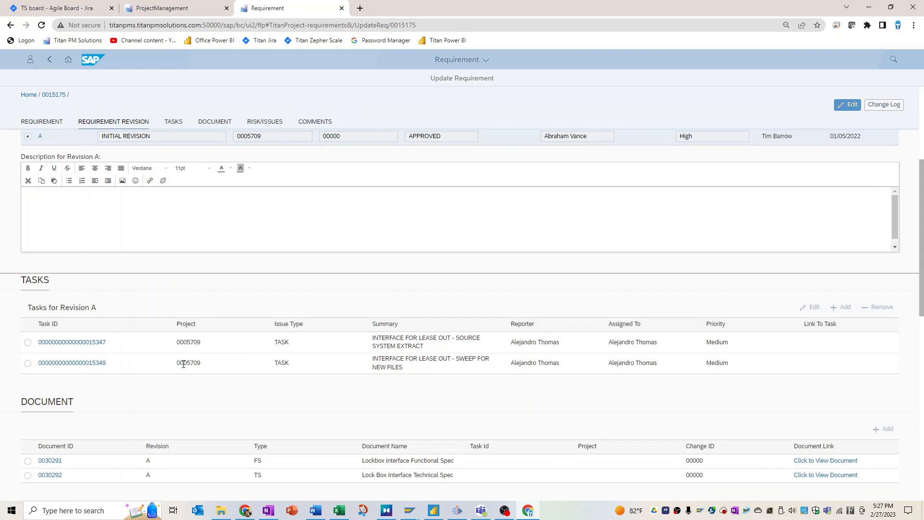
Step: Switch to the SAP GUI window showing table /TITAN/J_FLD_MAP and open transaction SE38 in a new session with /ose38
mouse_move(414, 515)
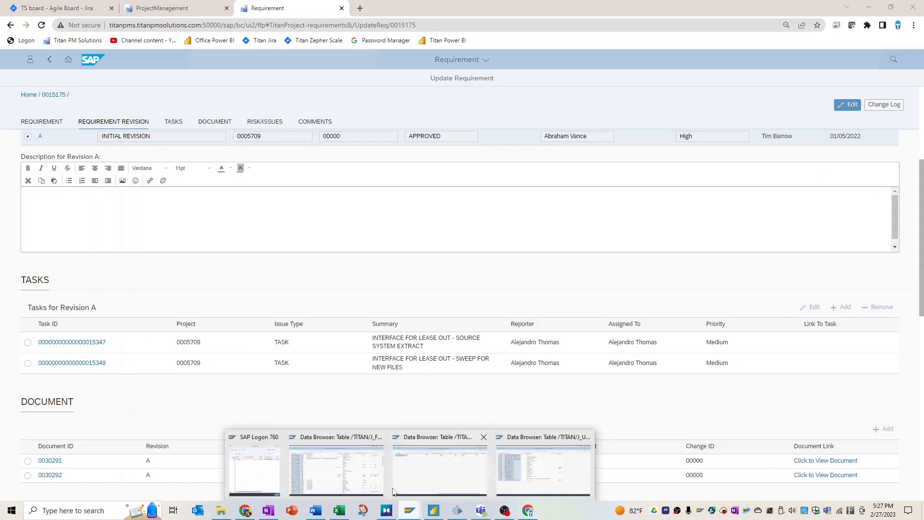
click(372, 478)
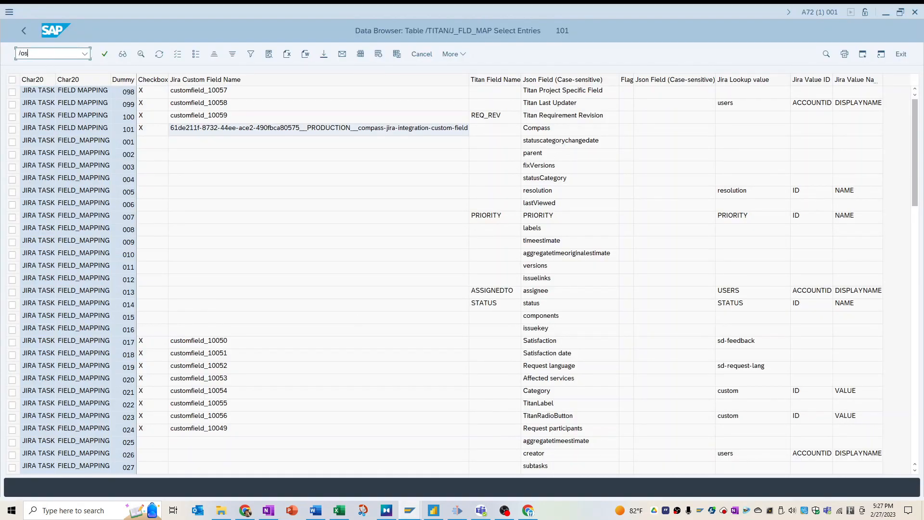
click(45, 55)
text(/ose38)
key(Return)
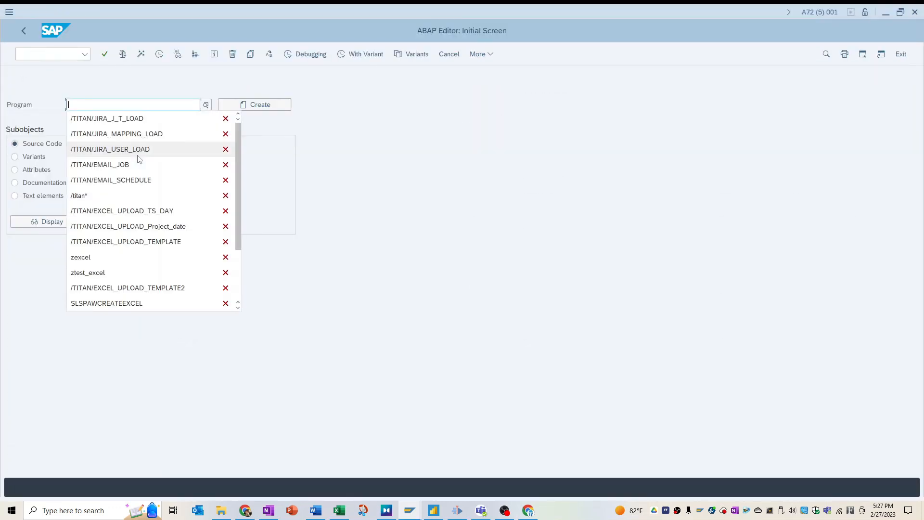
Step: Execute the program /TITAN/JIRA_J_T_LOAD and enter TS as the Project Selection
click(129, 116)
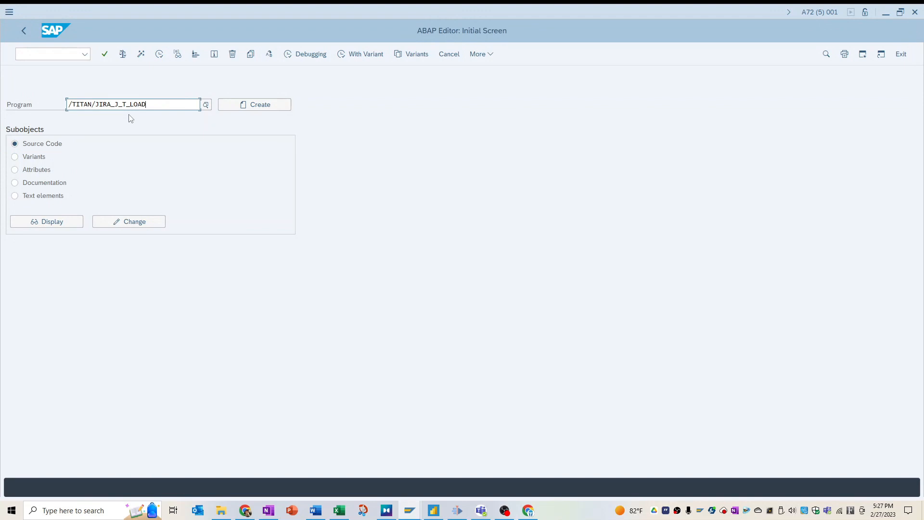
key(F8)
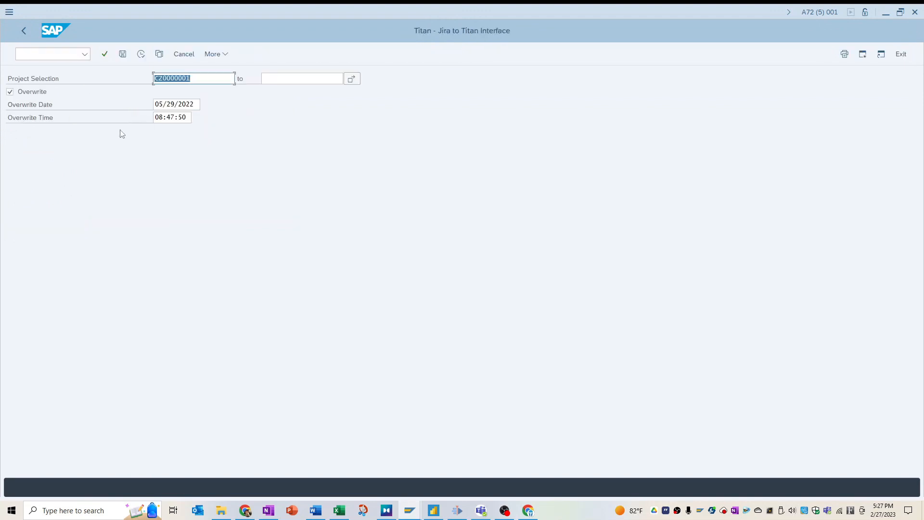
text(TS)
Step: Switch to the /TITAN/J_FLD_MAP table window and look through the whole list of Jira-to-Titan field mappings
key(alt+Tab)
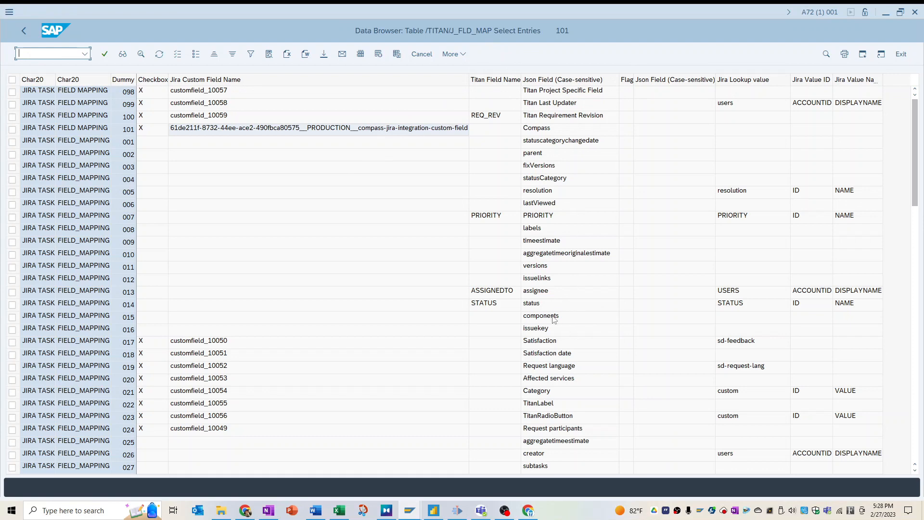
scroll(553, 319, down, 1)
scroll(553, 319, down, 2)
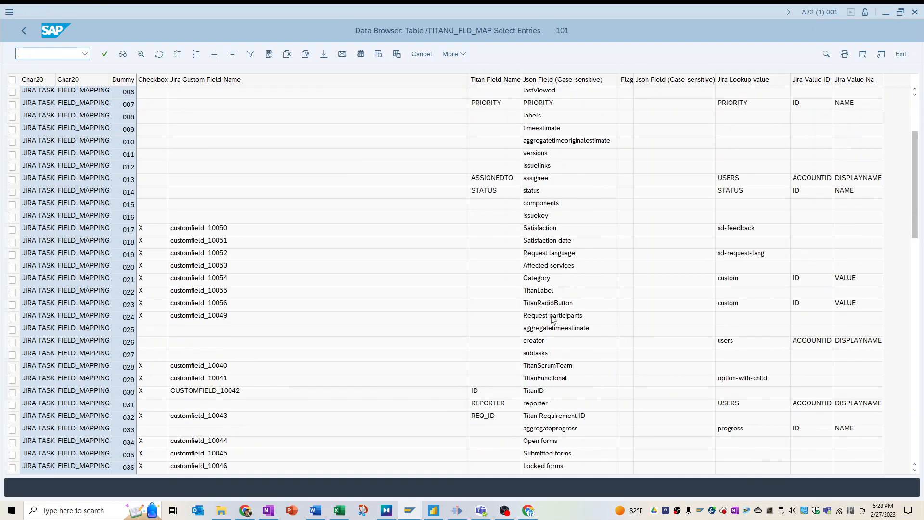
scroll(553, 320, down, 8)
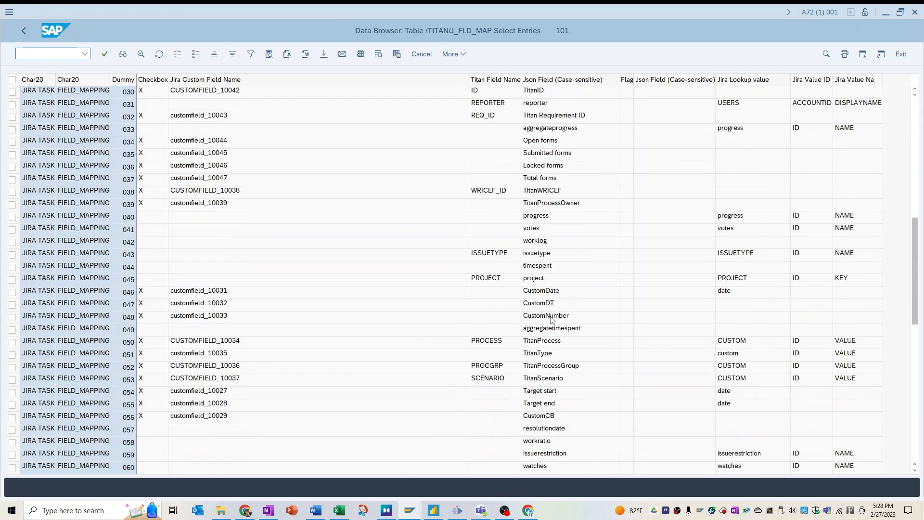
scroll(551, 319, down, 11)
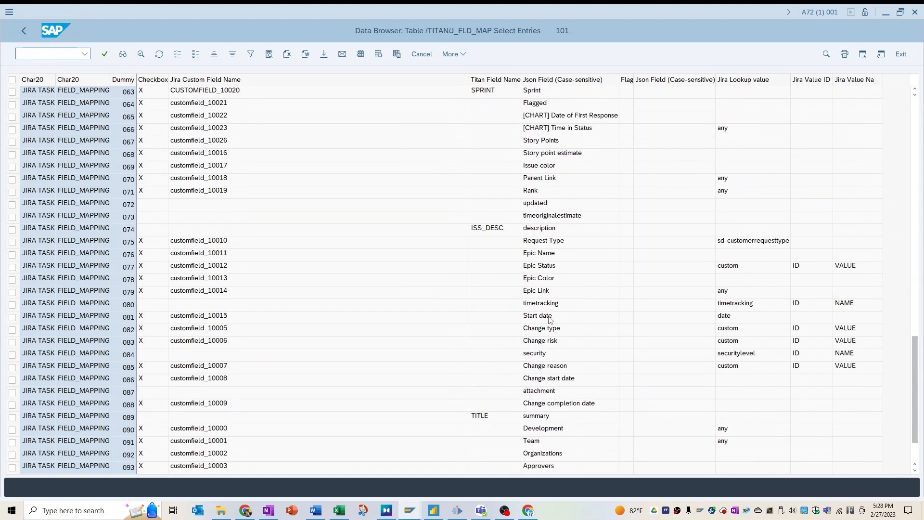
scroll(552, 319, down, 2)
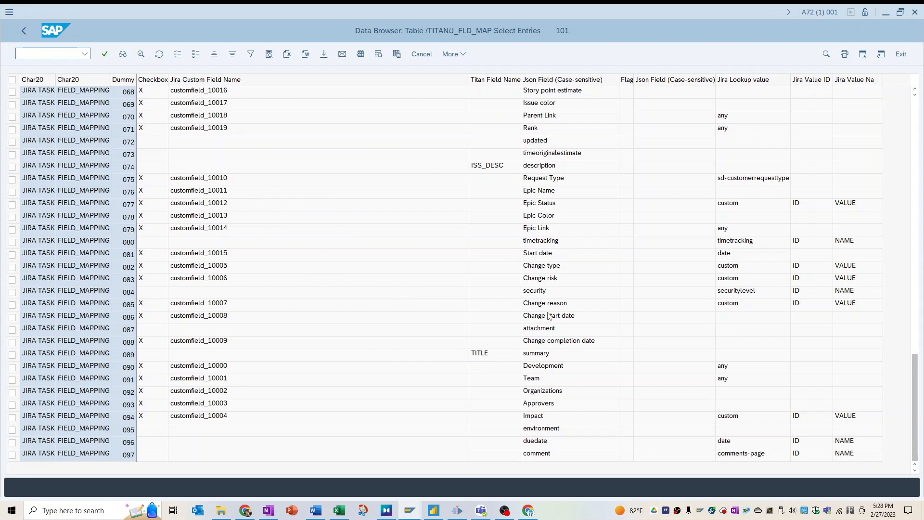
scroll(549, 317, up, 15)
scroll(548, 330, up, 8)
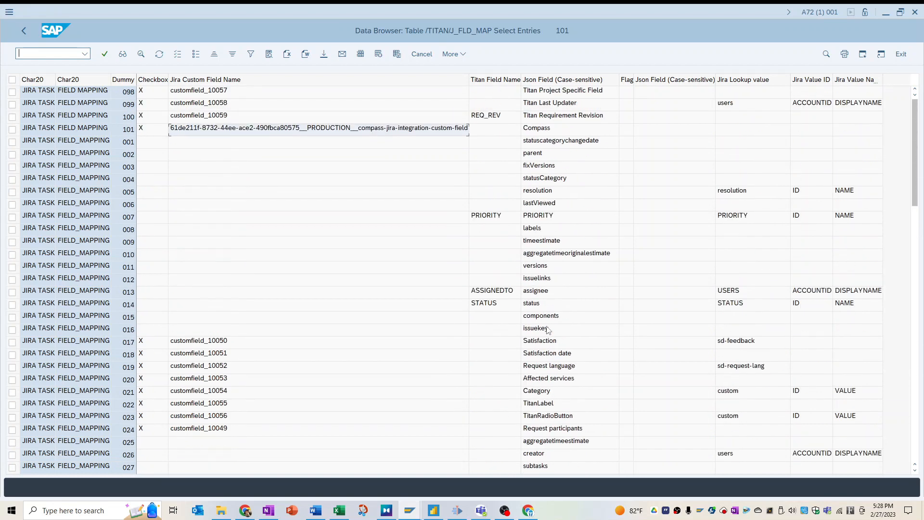
Step: Examine the mapping rows for Titan Last Updater, Titan Requirement Revision, TitanLabel, TitanRadioButton, PRIORITY and assignee
click(538, 107)
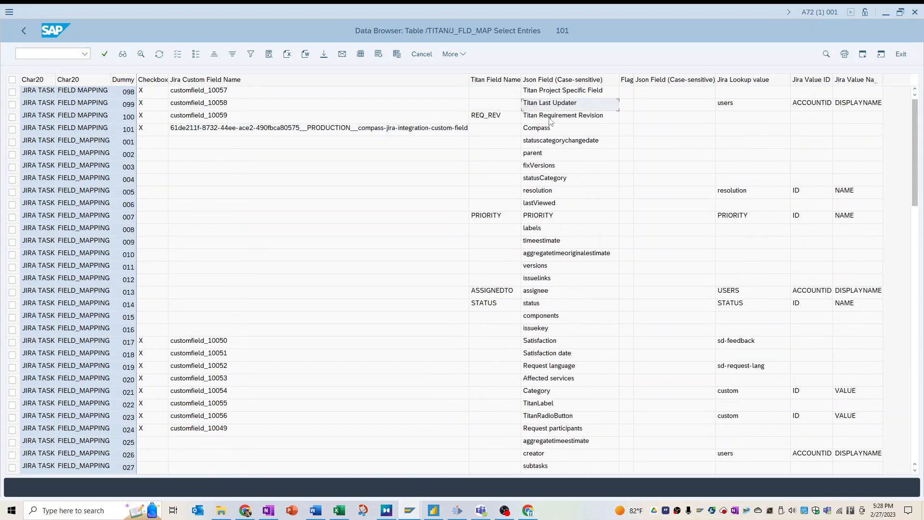
click(547, 121)
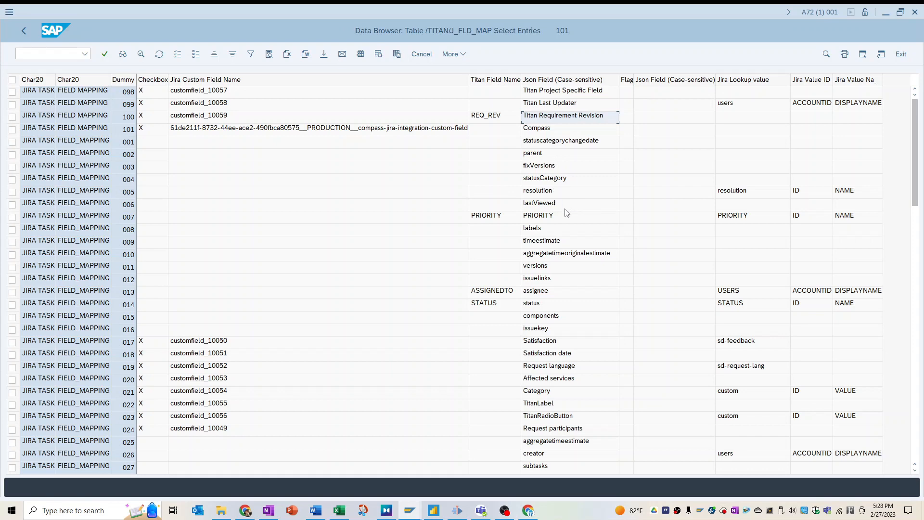
click(573, 406)
click(574, 422)
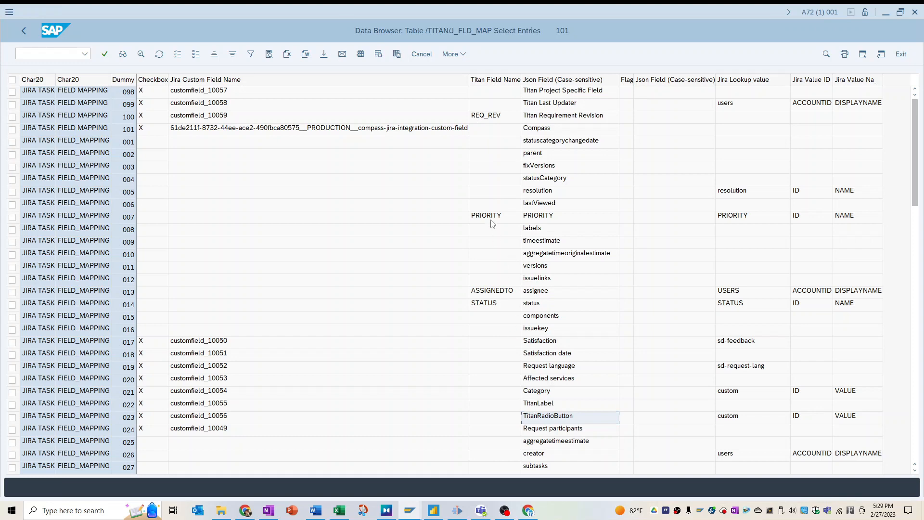
click(539, 219)
click(528, 295)
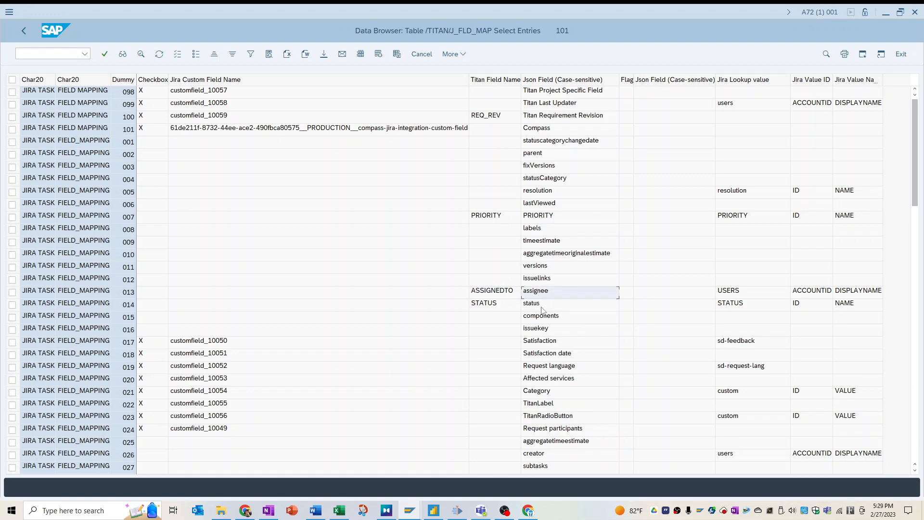
click(501, 293)
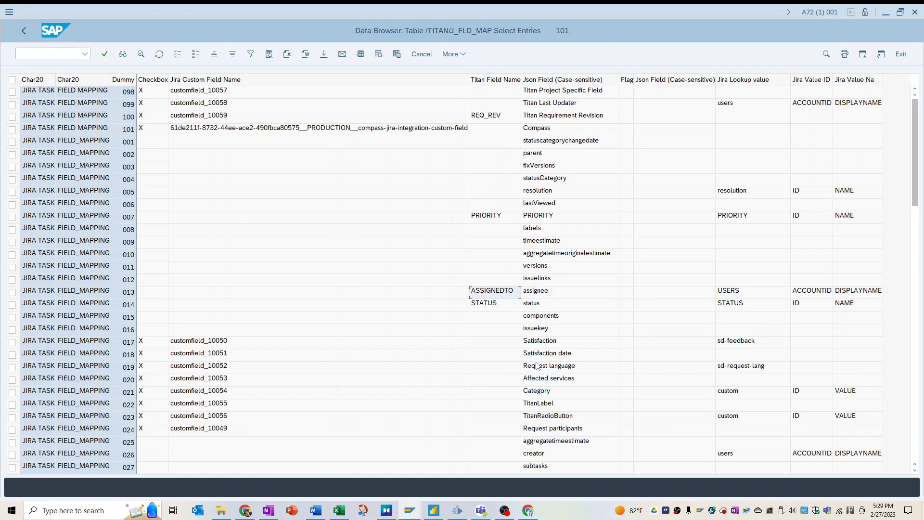
Step: Review which further Jira fields have a Titan field name, from reporter and Titan Requirement ID through process group and scenario
scroll(536, 366, down, 5)
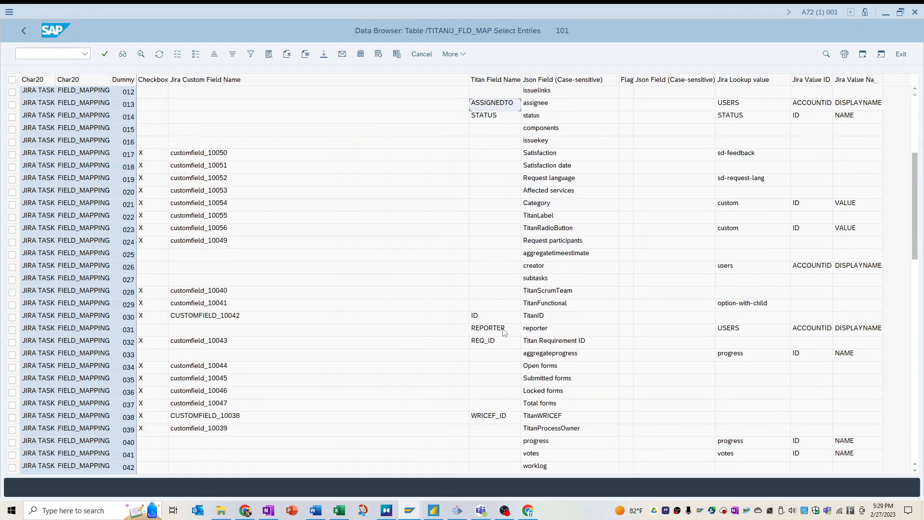
scroll(547, 433, down, 3)
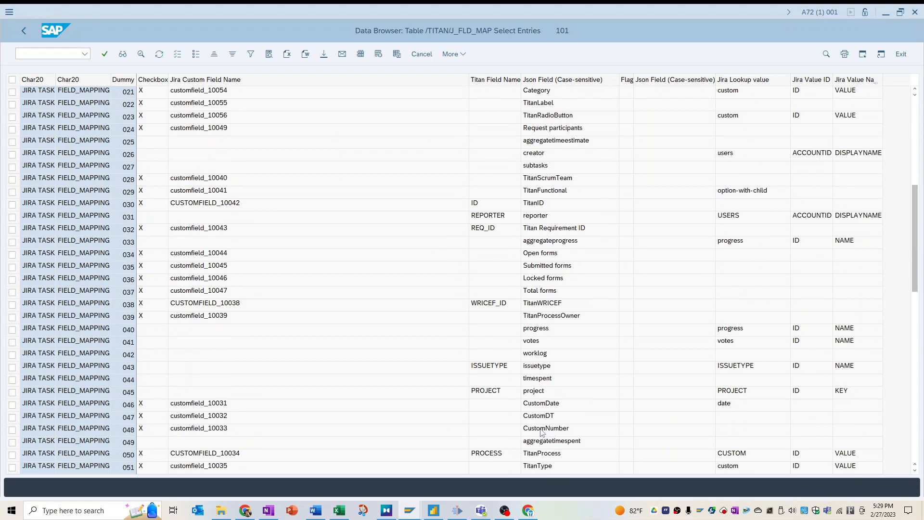
scroll(542, 432, down, 1)
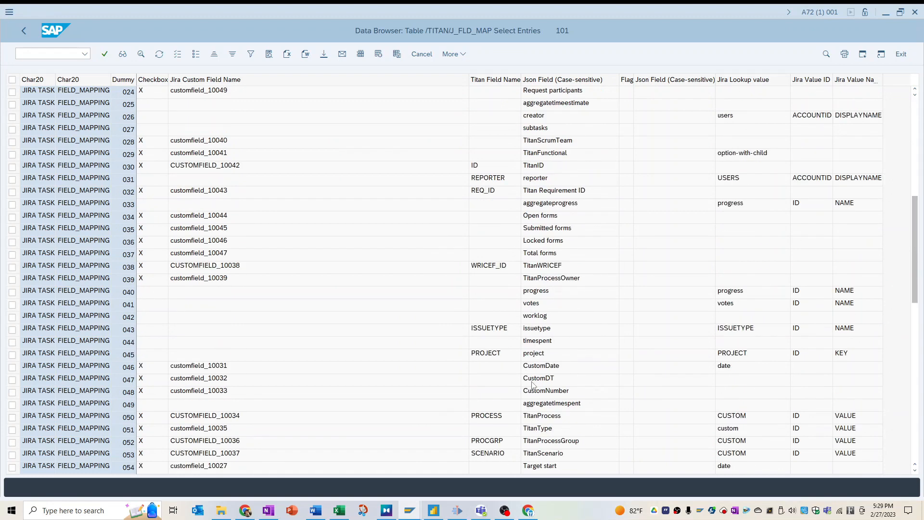
scroll(535, 410, down, 2)
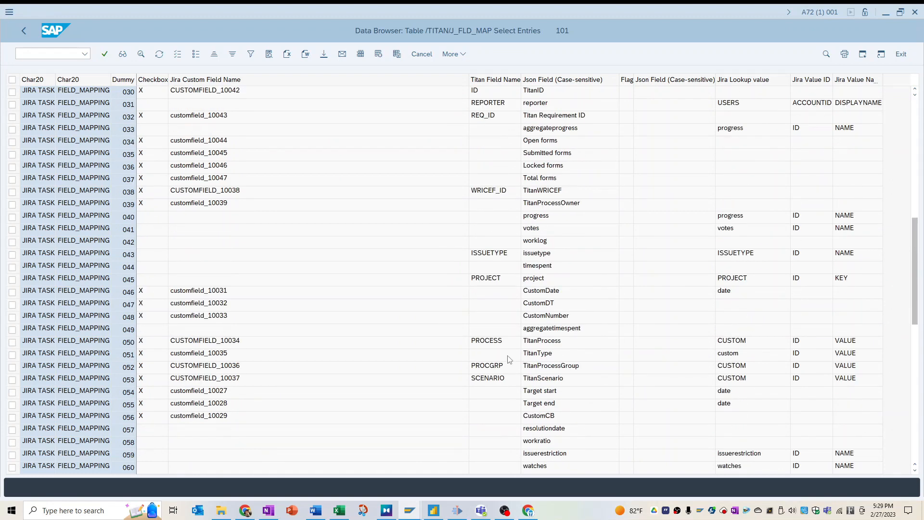
scroll(515, 376, up, 4)
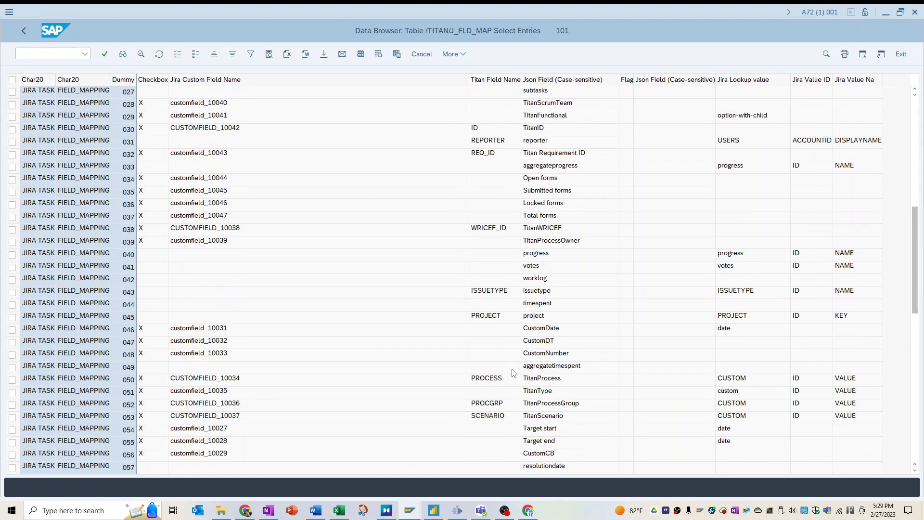
scroll(516, 382, up, 6)
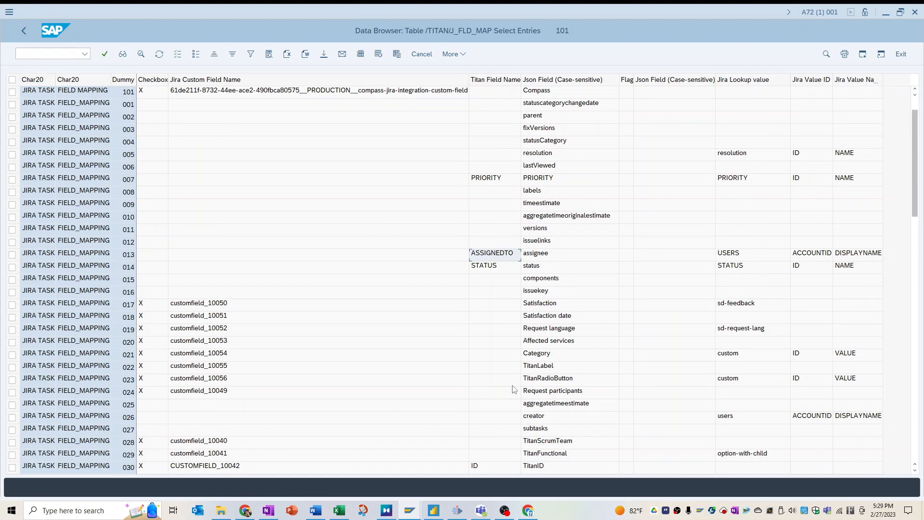
Step: Switch to the /TITAN/J_USR_VAL table window and compare the Jira account's value name with its mapped SAP user name
key(alt+Tab)
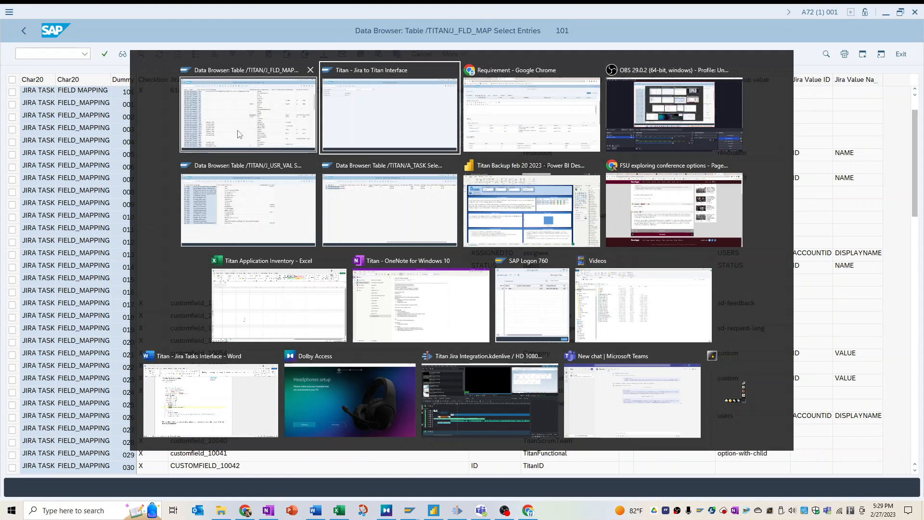
click(243, 207)
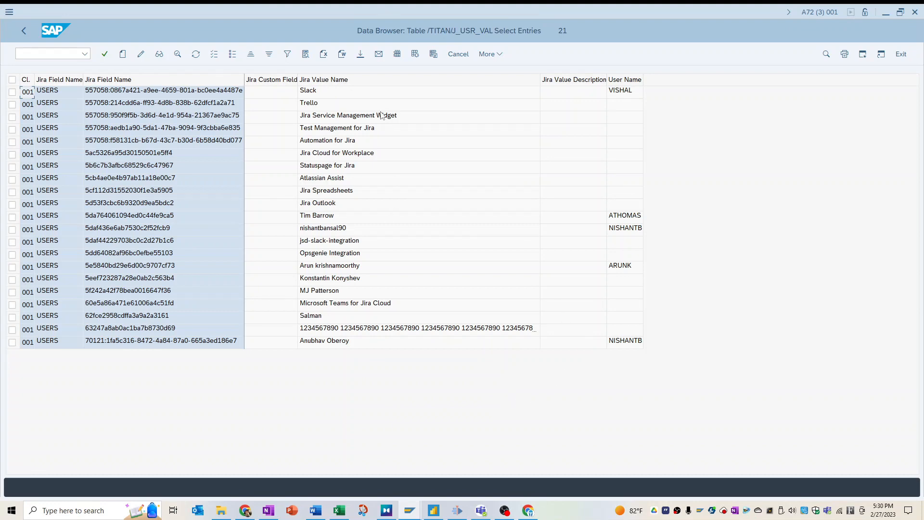
click(391, 219)
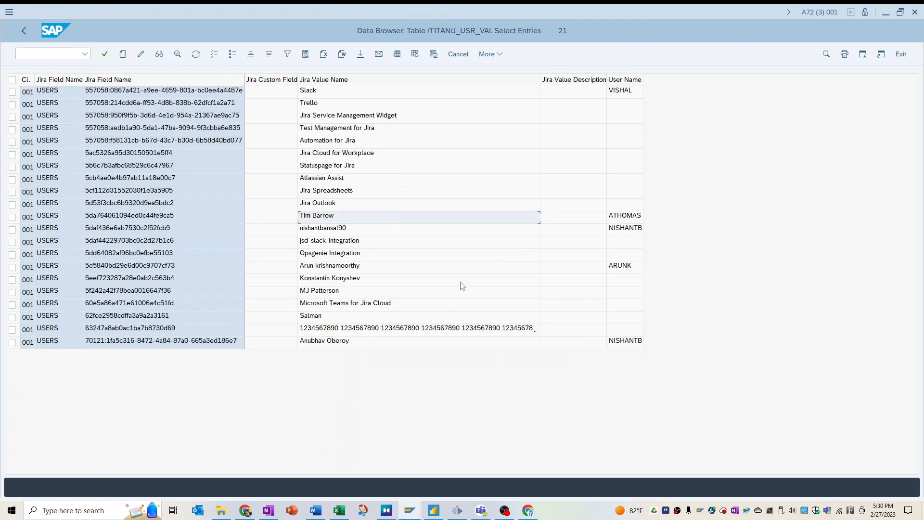
click(615, 221)
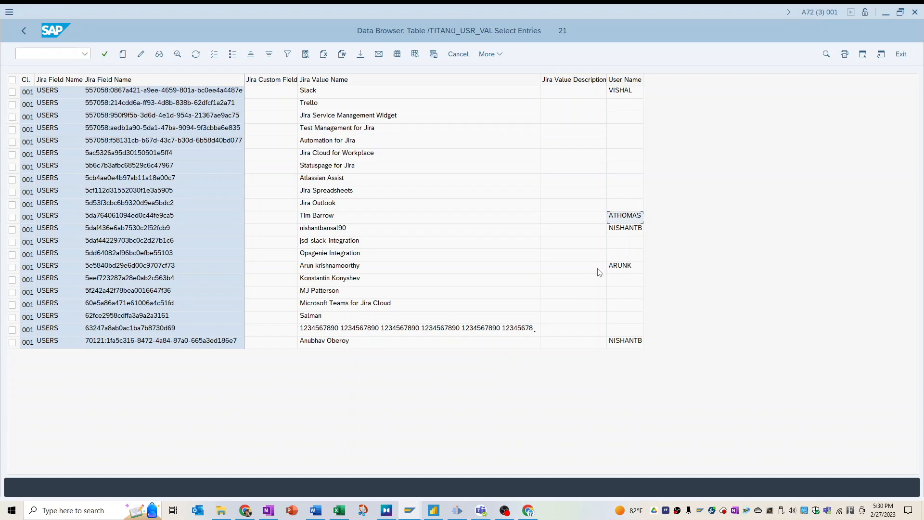
click(505, 218)
click(614, 221)
click(513, 222)
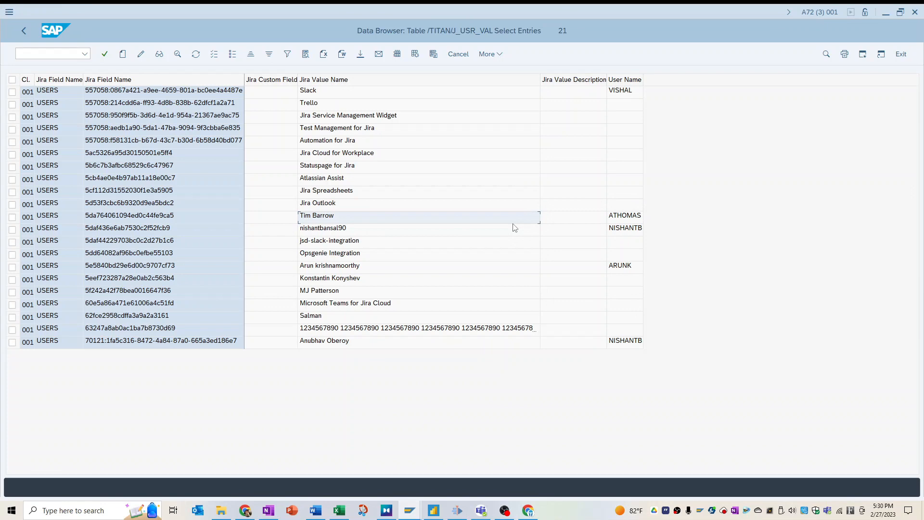
click(619, 221)
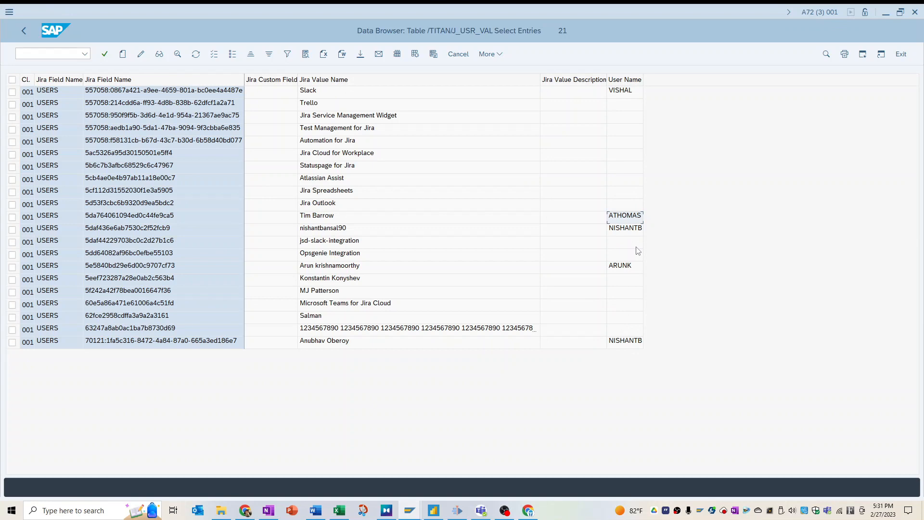
Step: Switch to the Titan - Jira to Titan Interface window and execute the program for project TS with Overwrite enabled
key(alt+Tab)
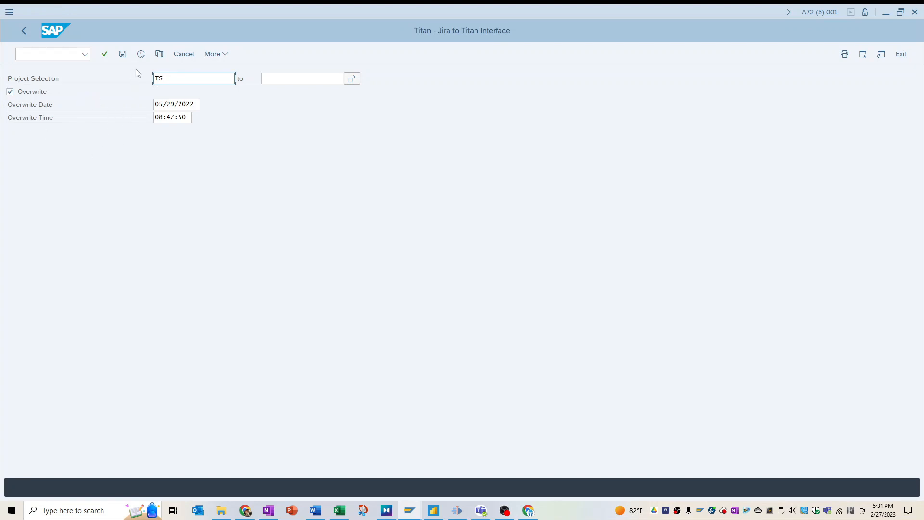
click(141, 55)
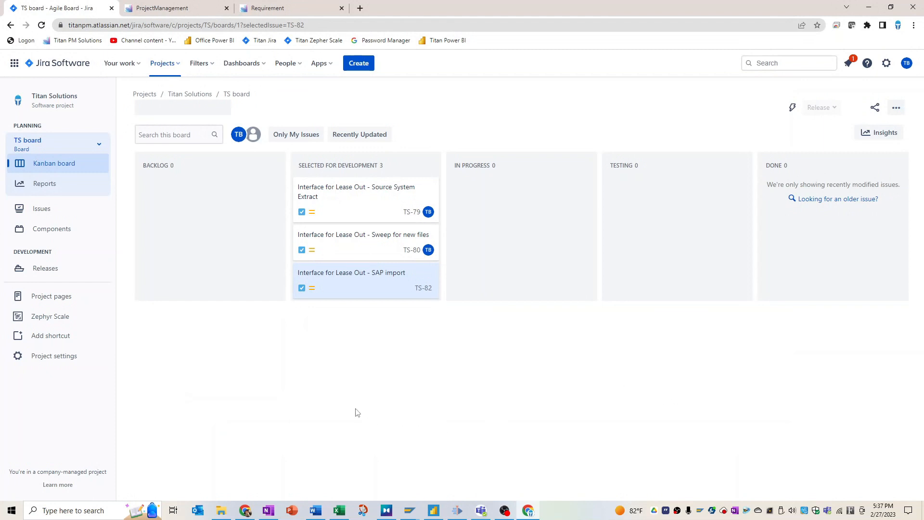
Step: Switch to the Titan requirement in the browser, reload it and check the Revision A tasks for the Lease Out SAP import task
click(236, 5)
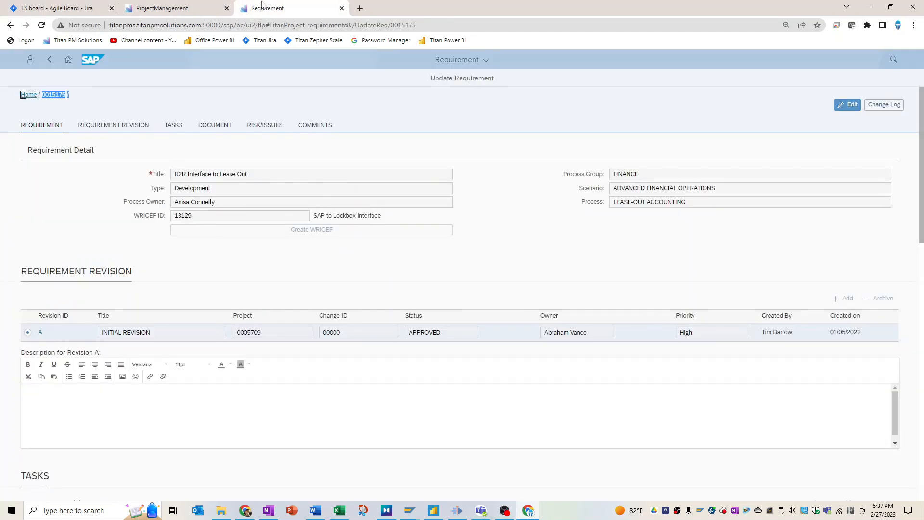
click(41, 25)
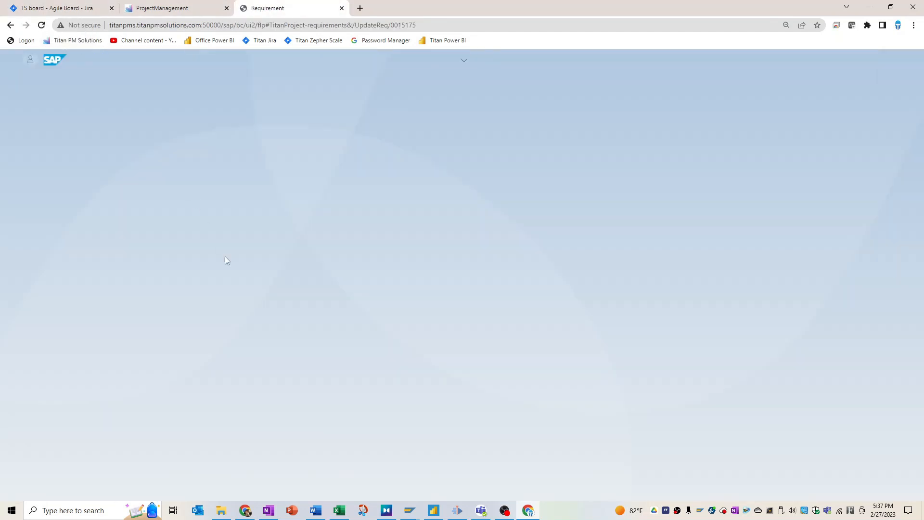
scroll(243, 288, down, 4)
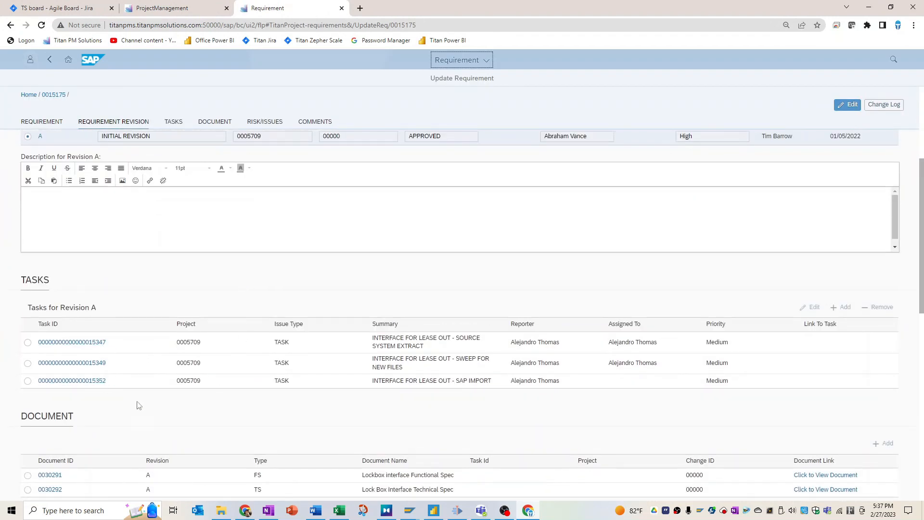
drag(363, 383, 494, 385)
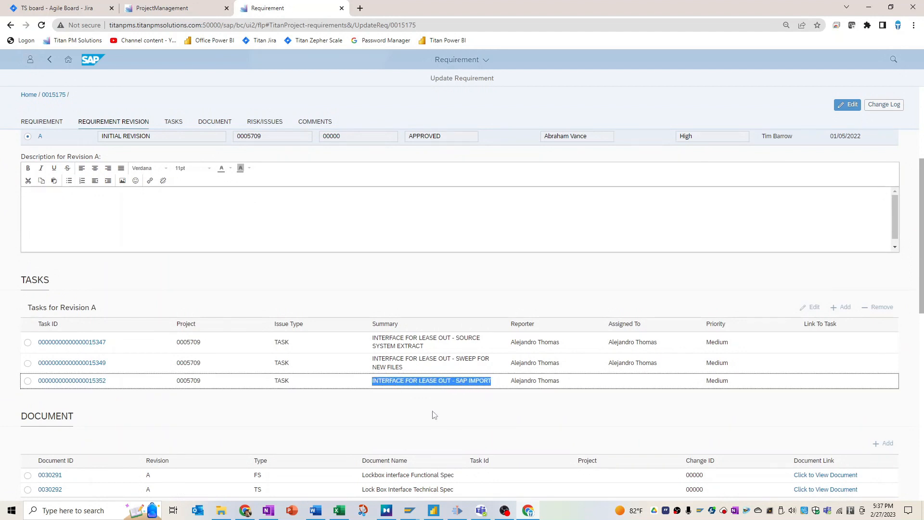